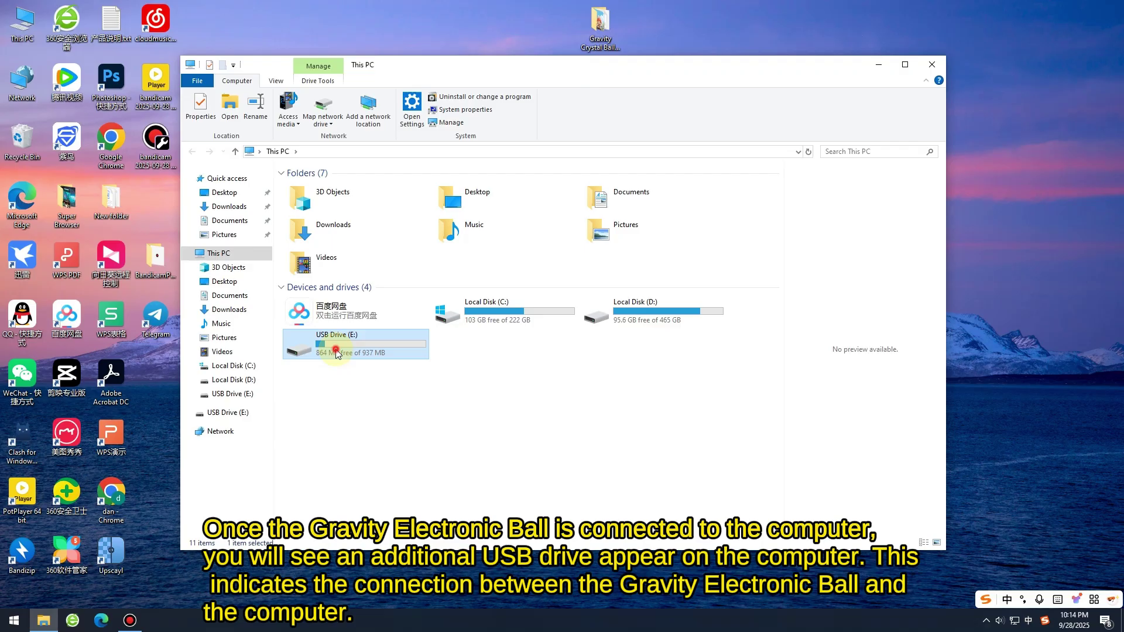
Step: Open USB Drive (E:) and its game folder, enlarging the view to Large icons
double_click(336, 349)
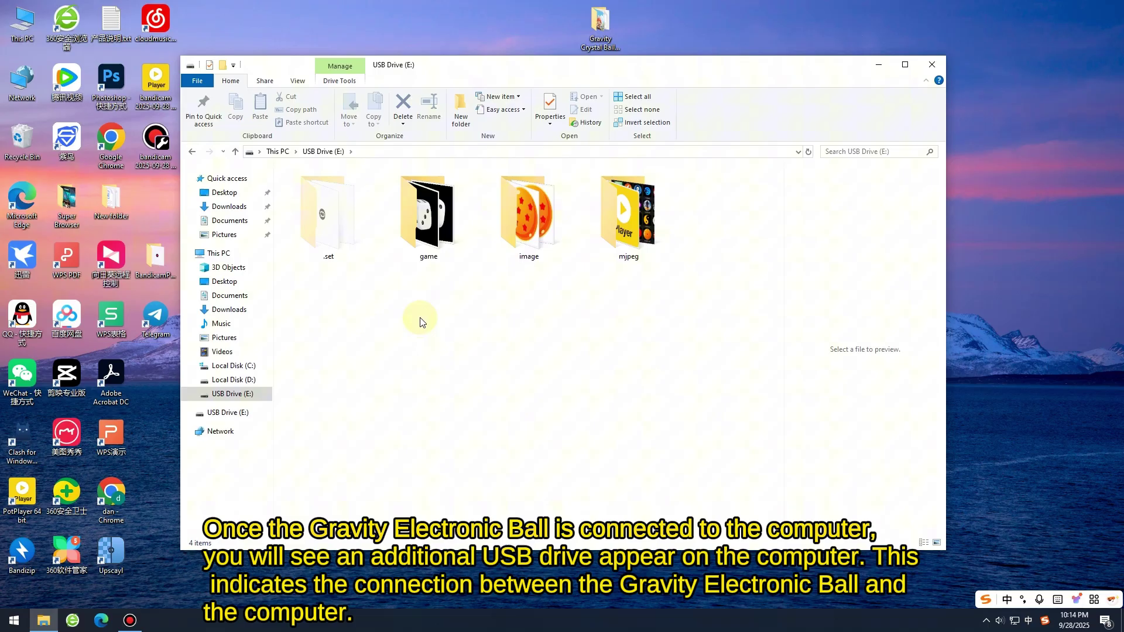
left_click(432, 228)
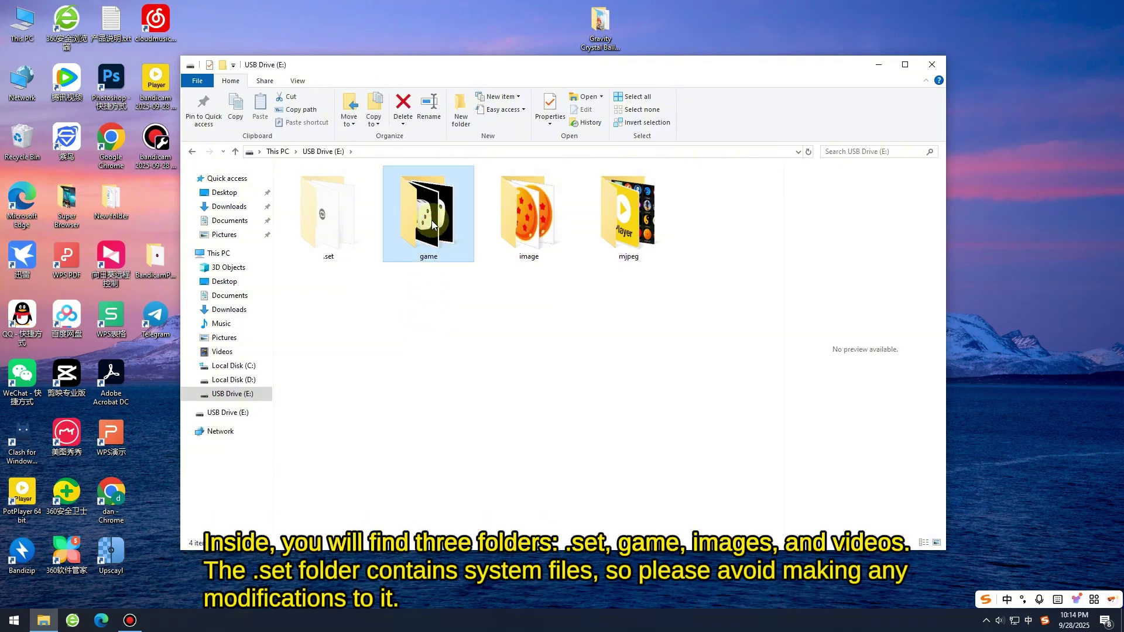
double_click(433, 224)
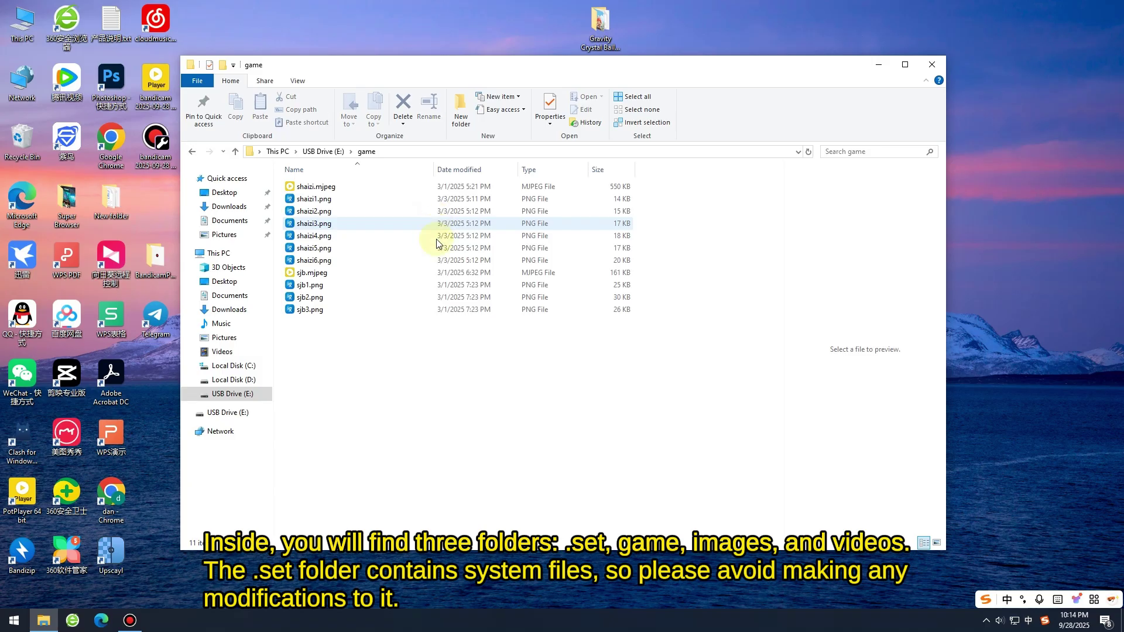
scroll(383, 358, "up", 3, "ctrl")
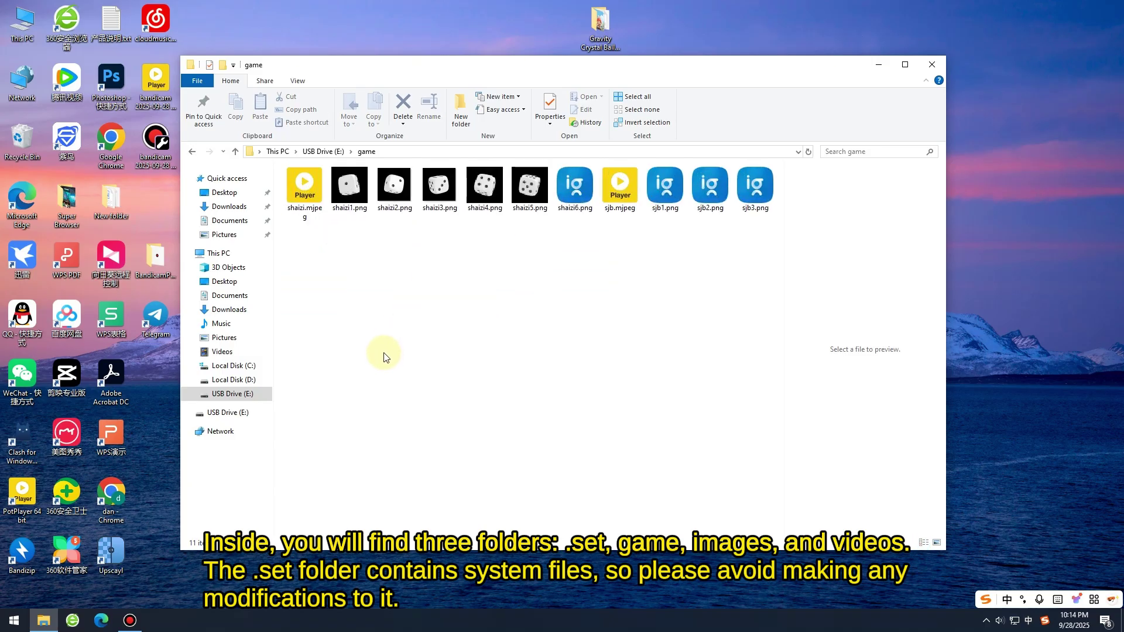
scroll(383, 358, "up", 2, "ctrl")
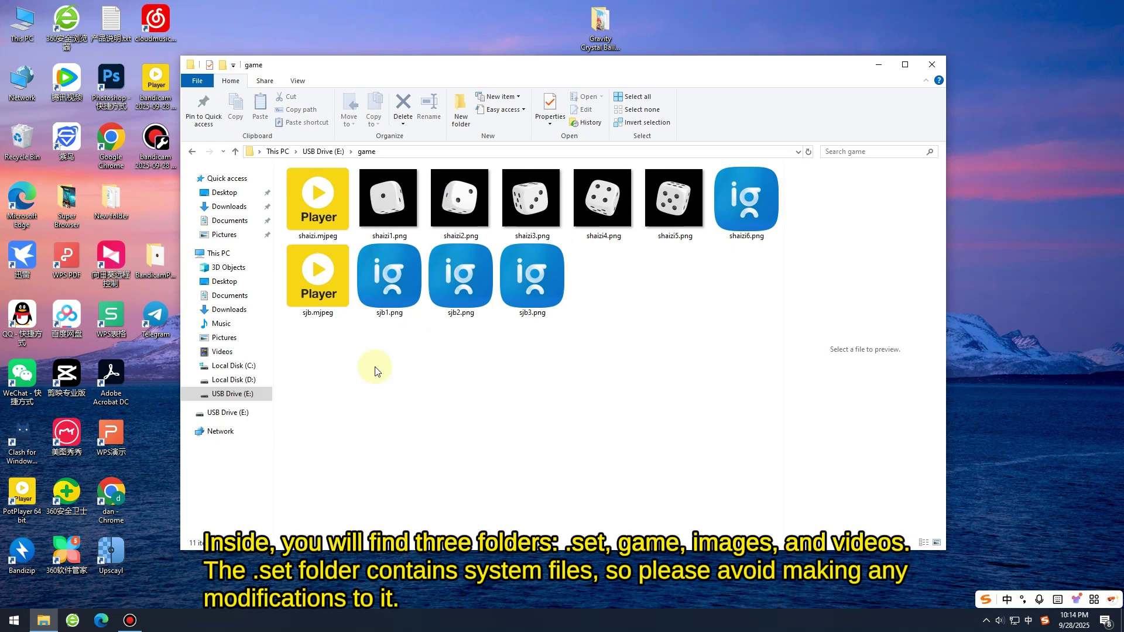
left_click(192, 152)
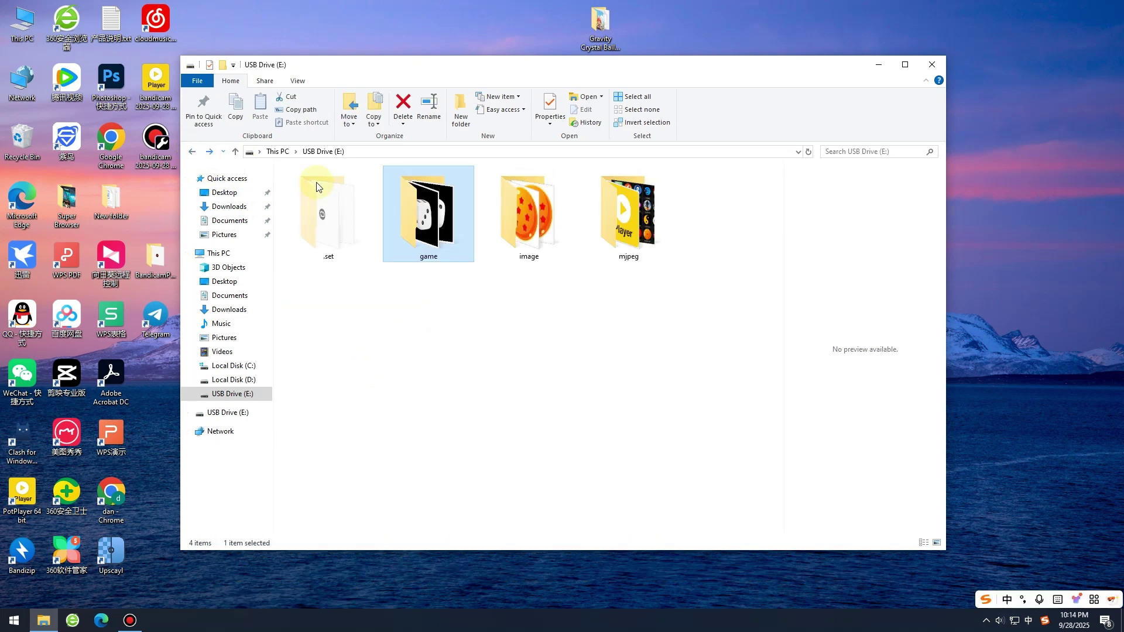
left_click(538, 213)
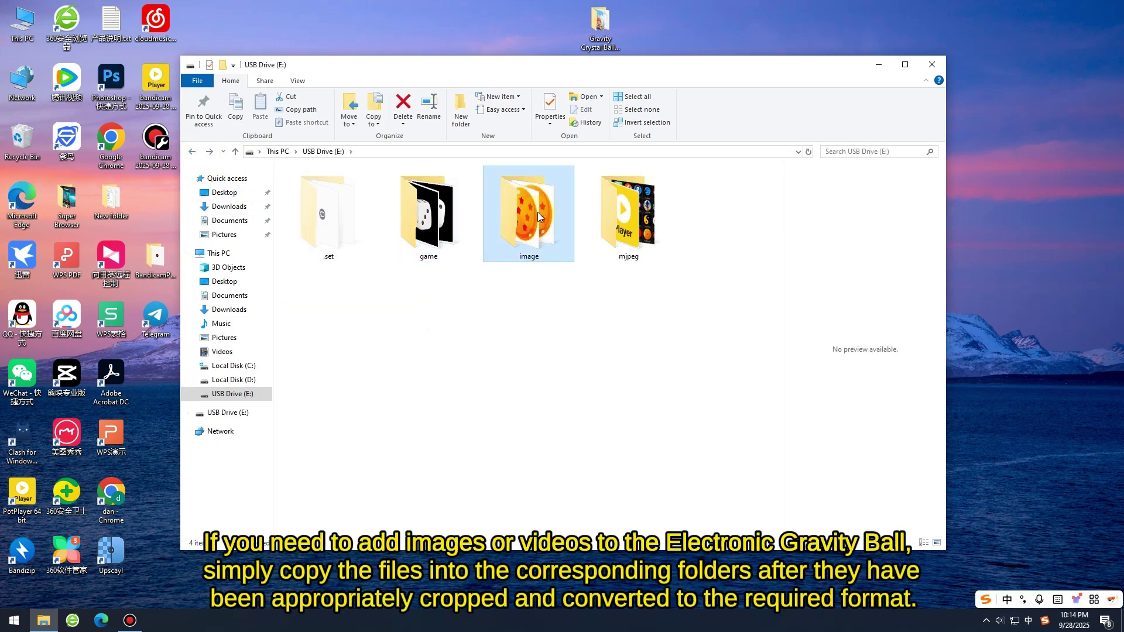
double_click(538, 213)
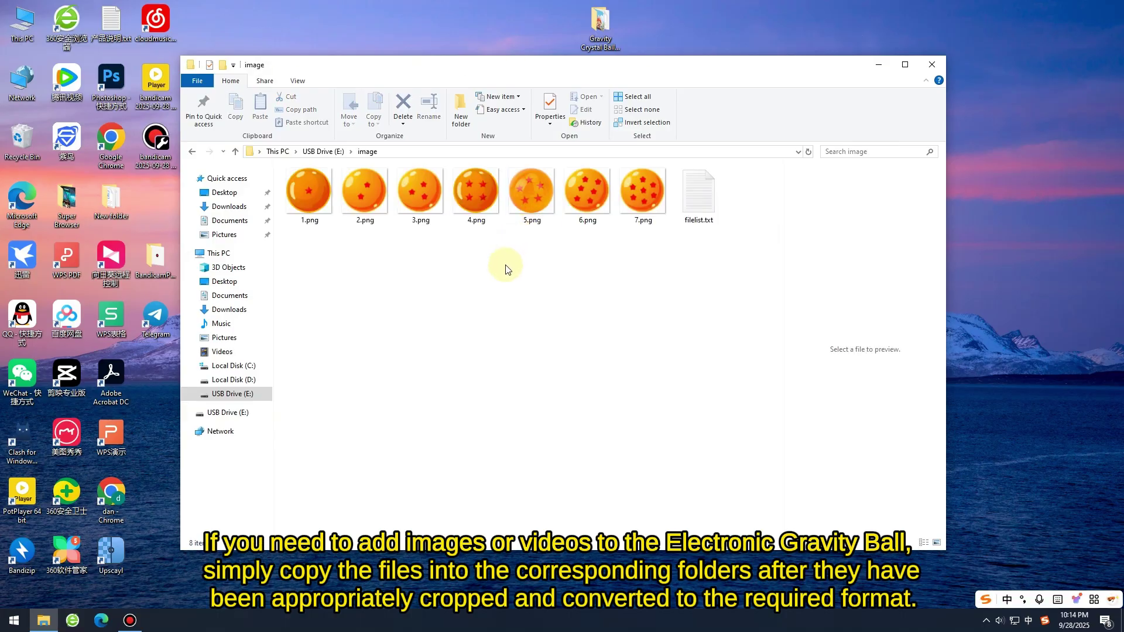
scroll(505, 269, "up", 2, "ctrl")
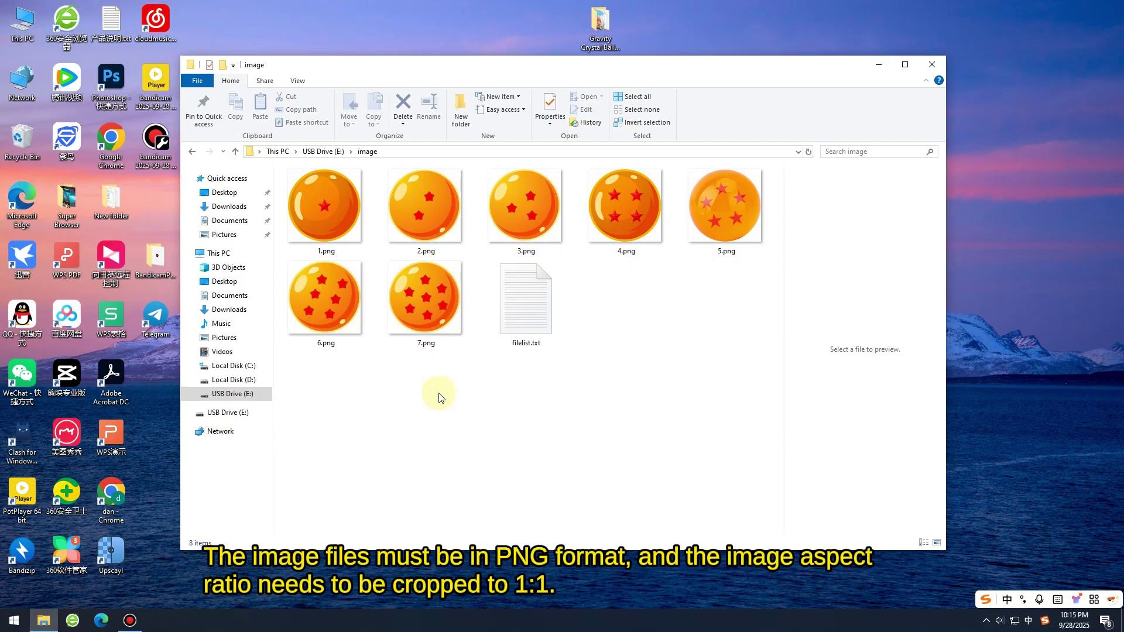
left_click(193, 152)
Step: Open the mjpeg folder and widen its window to show the clips
left_click(625, 213)
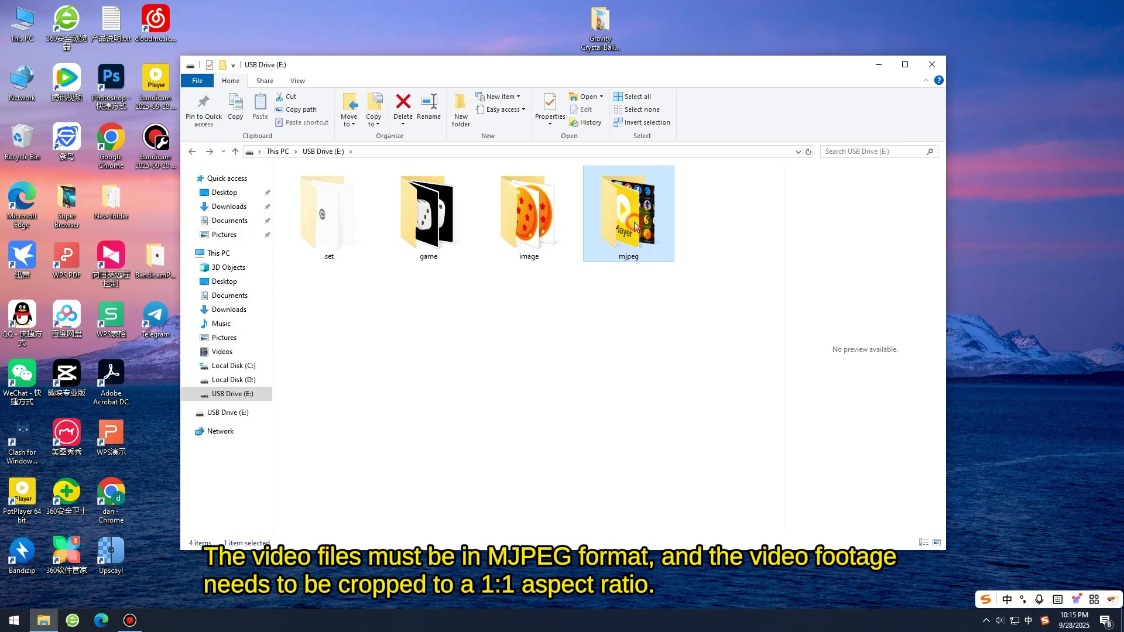
double_click(624, 211)
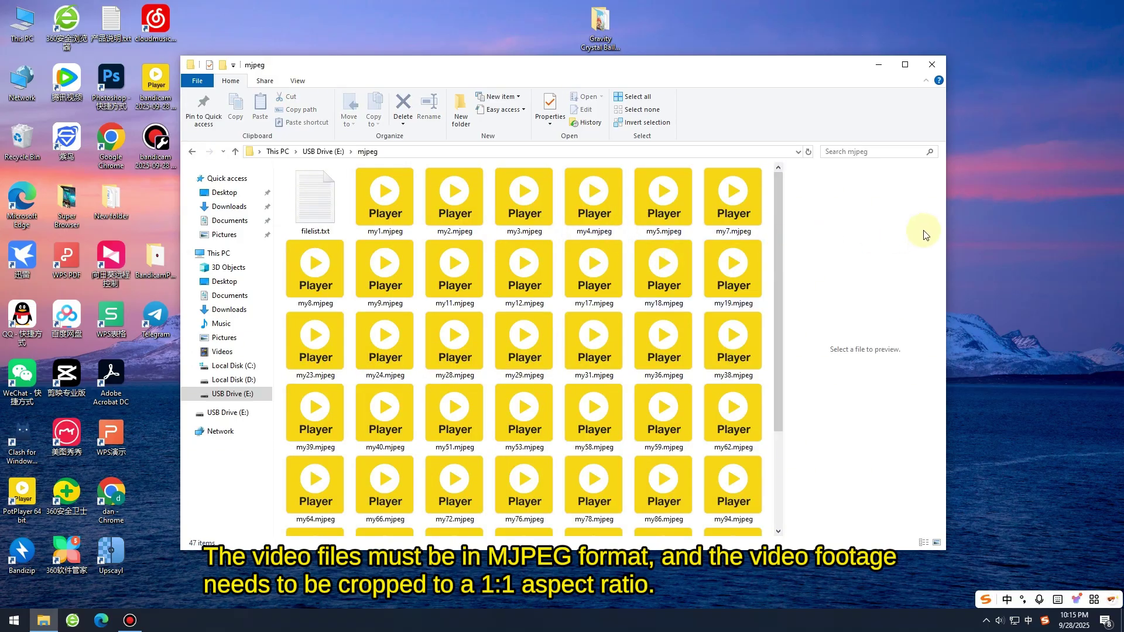
left_click_drag(946, 224, 1006, 225)
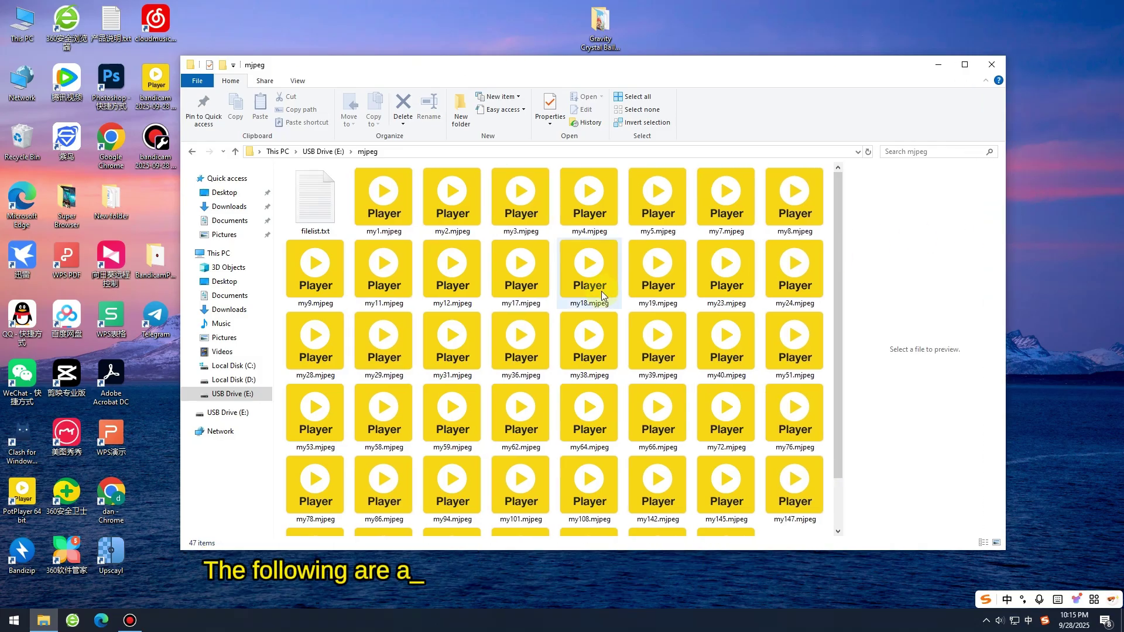
scroll(602, 290, "down", 1)
Step: Select my1.mjpeg and move the mjpeg folder window to the left
left_click(525, 217)
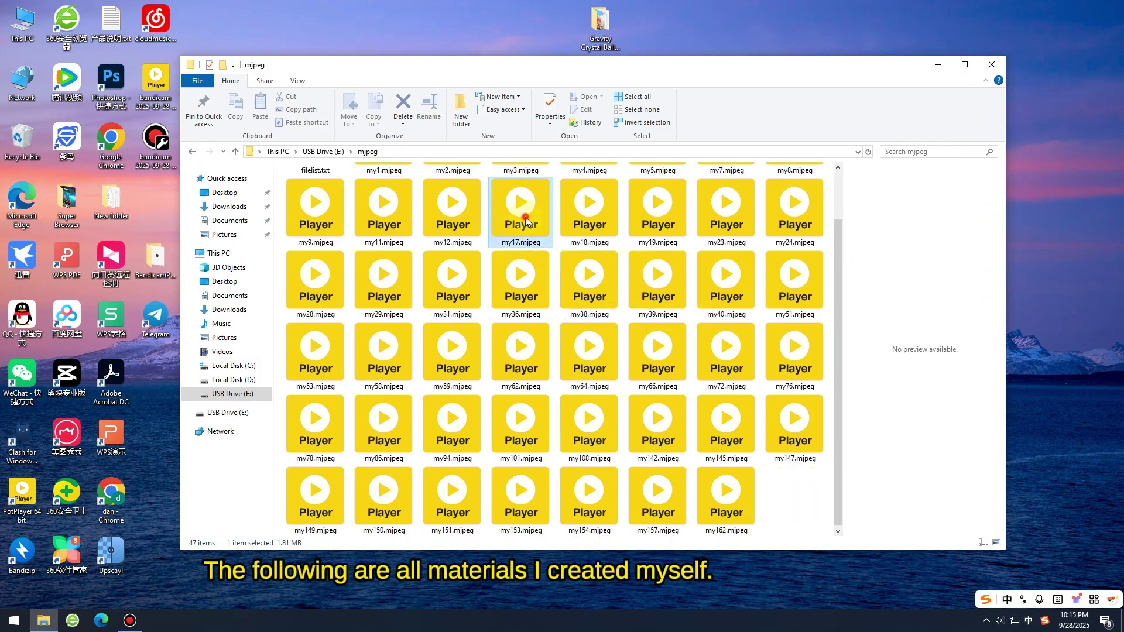
scroll(525, 217, "up", 1)
left_click(396, 203)
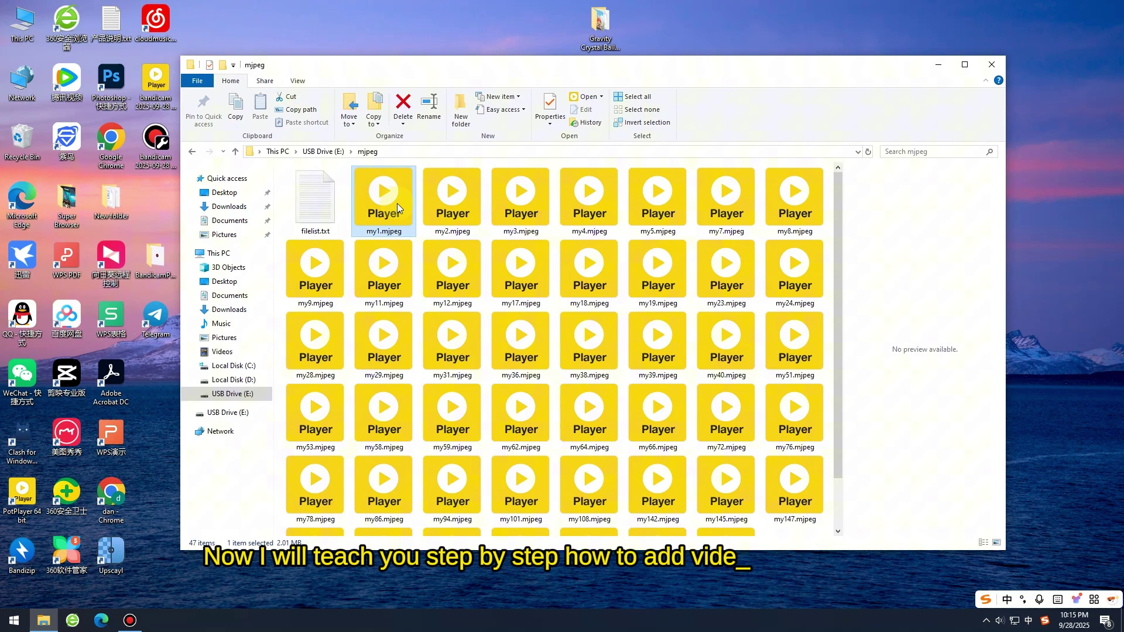
left_click_drag(514, 69, 487, 76)
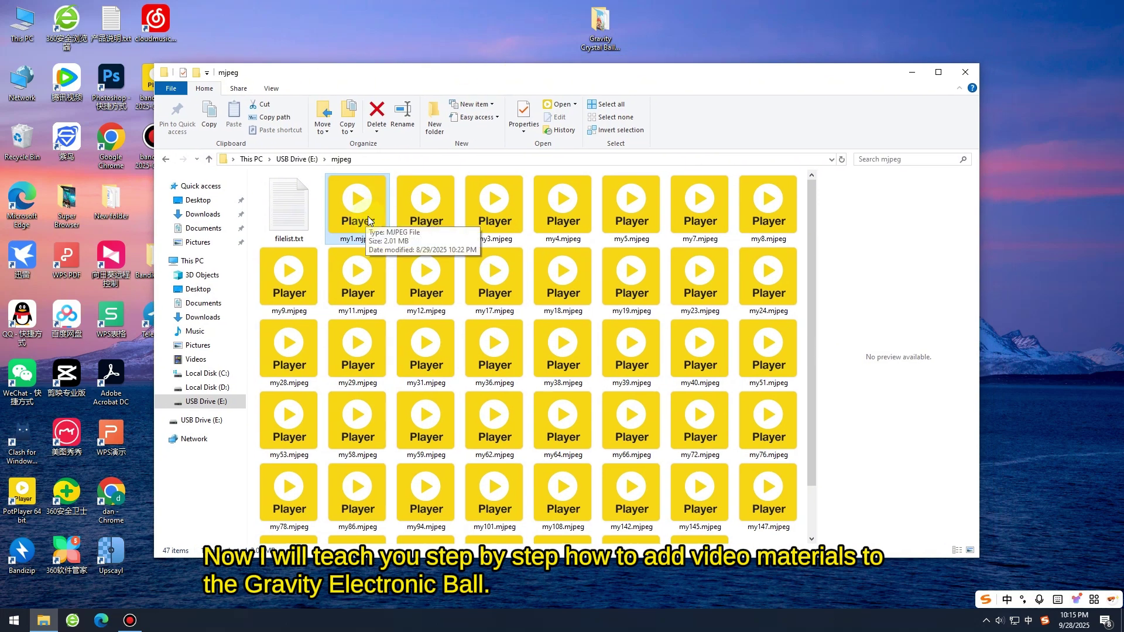
left_click_drag(476, 72, 372, 78)
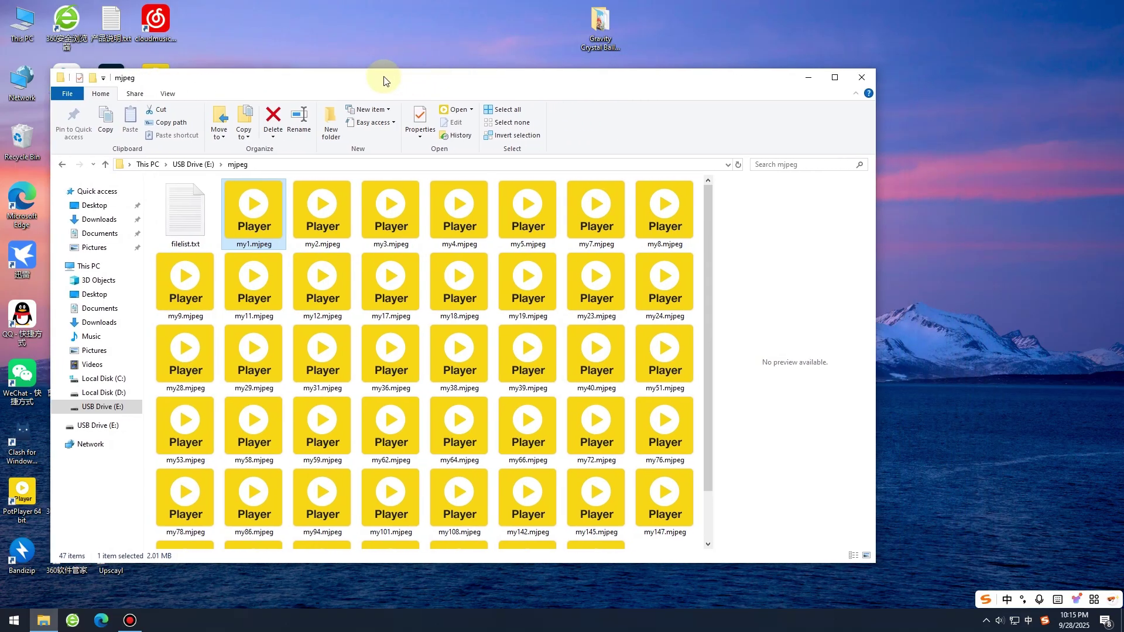
Step: Open the Gravity Crystal Ball tutorial folder, move it right, and preview 1234.mp4
left_click_drag(583, 30, 634, 27)
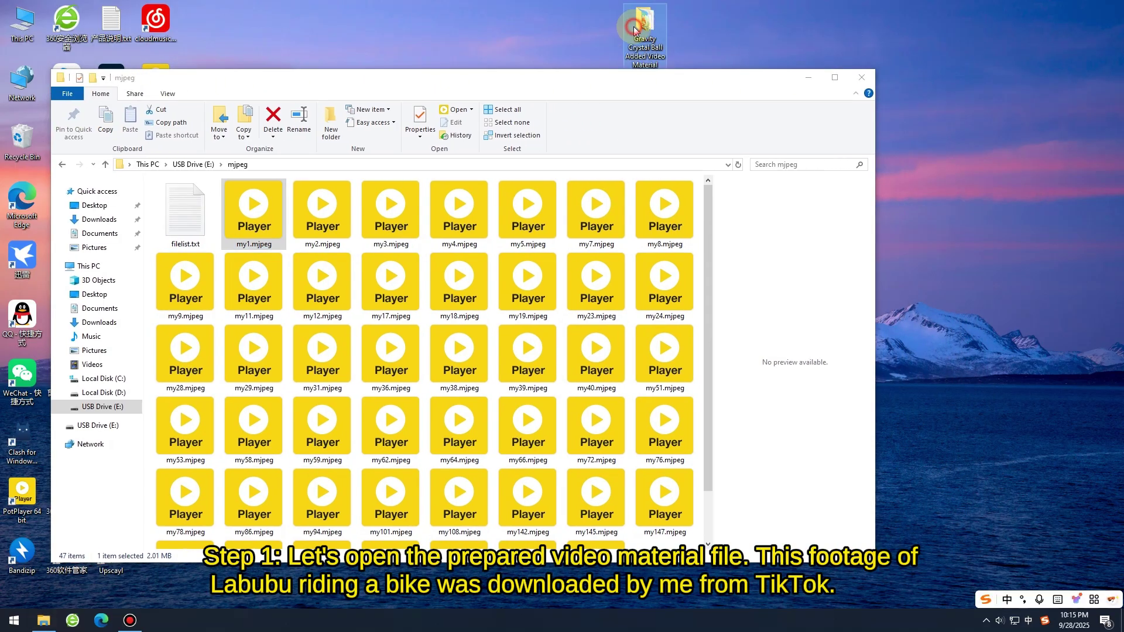
double_click(633, 26)
left_click_drag(442, 95, 663, 89)
left_click(646, 244)
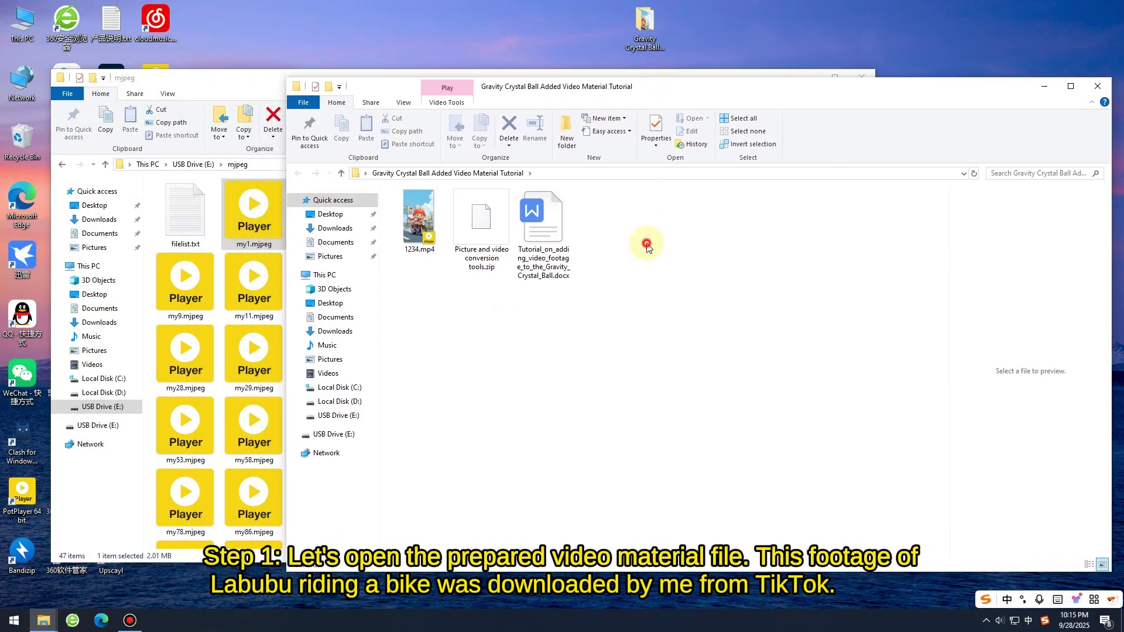
left_click(418, 217)
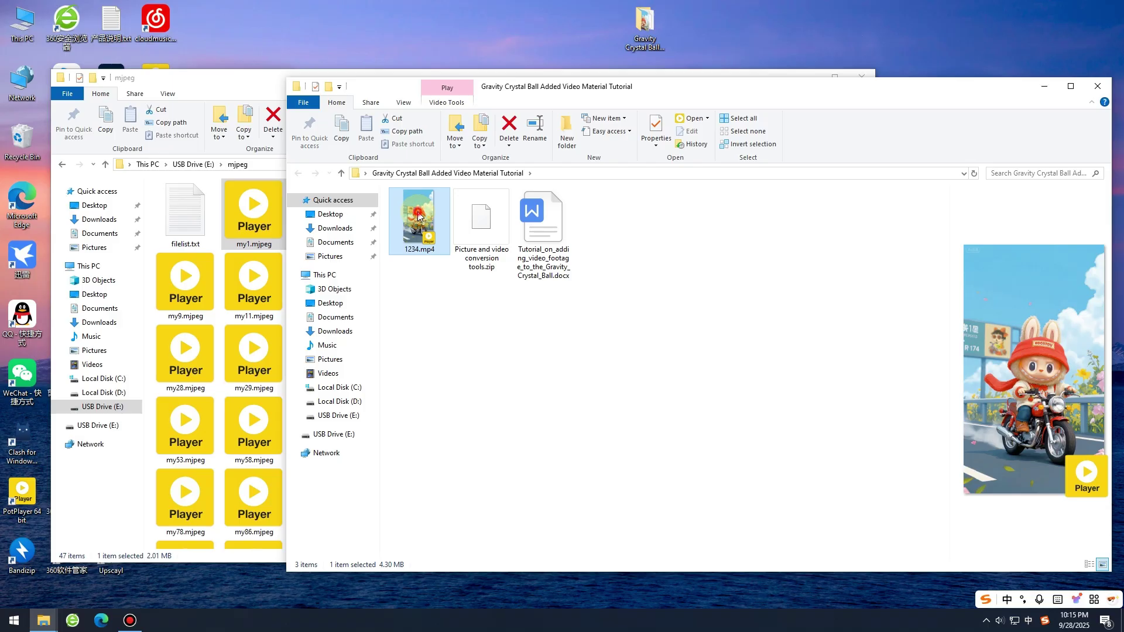
double_click(418, 216)
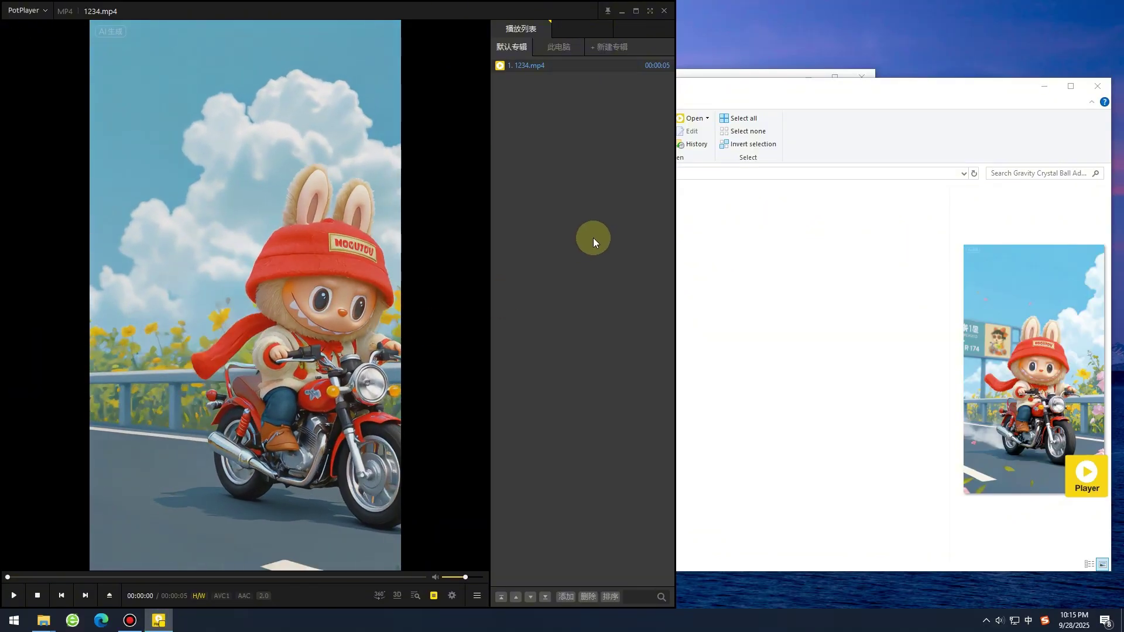
left_click(664, 11)
left_click(646, 265)
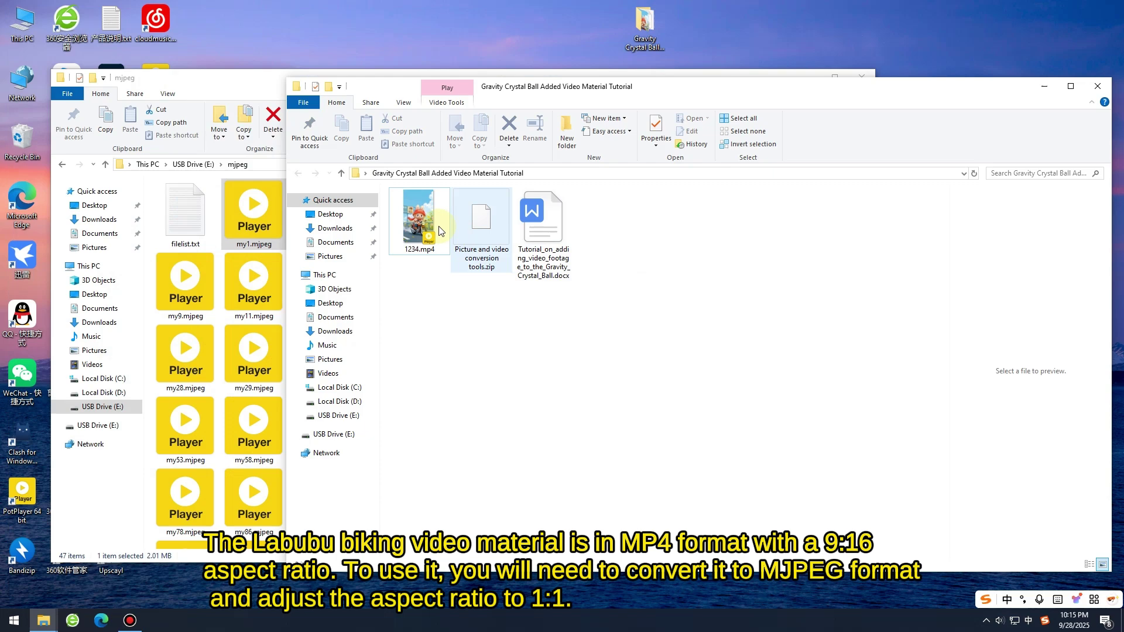
Step: Select 1234.mp4 and shift the tutorial folder window slightly left
left_click(418, 219)
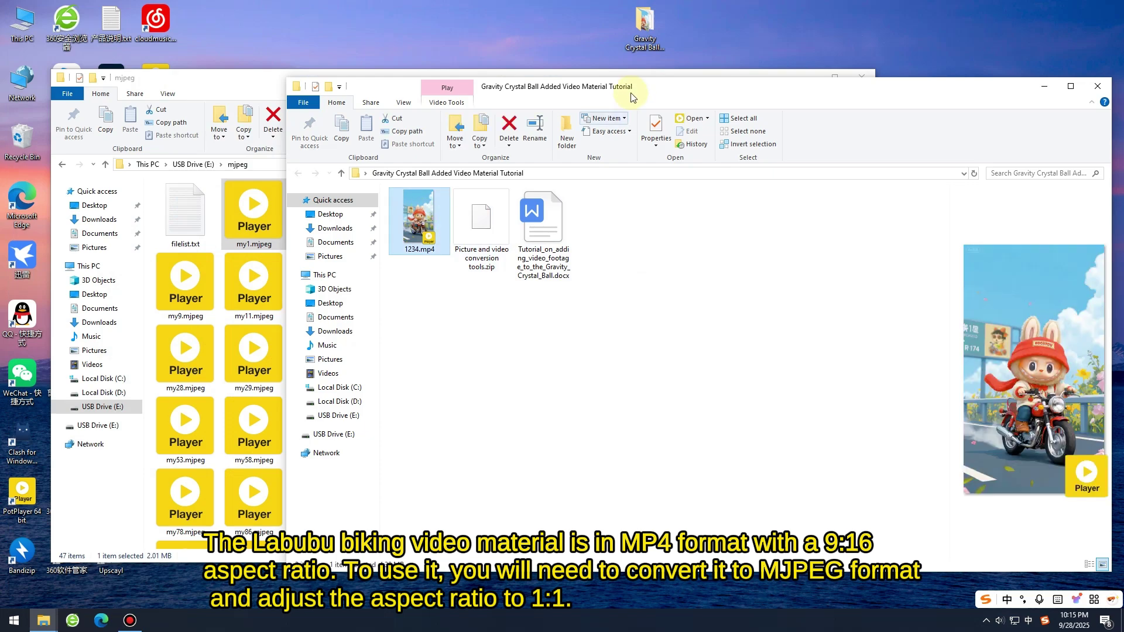
mouse_move(653, 89)
left_mouse_down()
mouse_move(810, 82)
mouse_move(581, 104)
mouse_move(568, 79)
left_mouse_up()
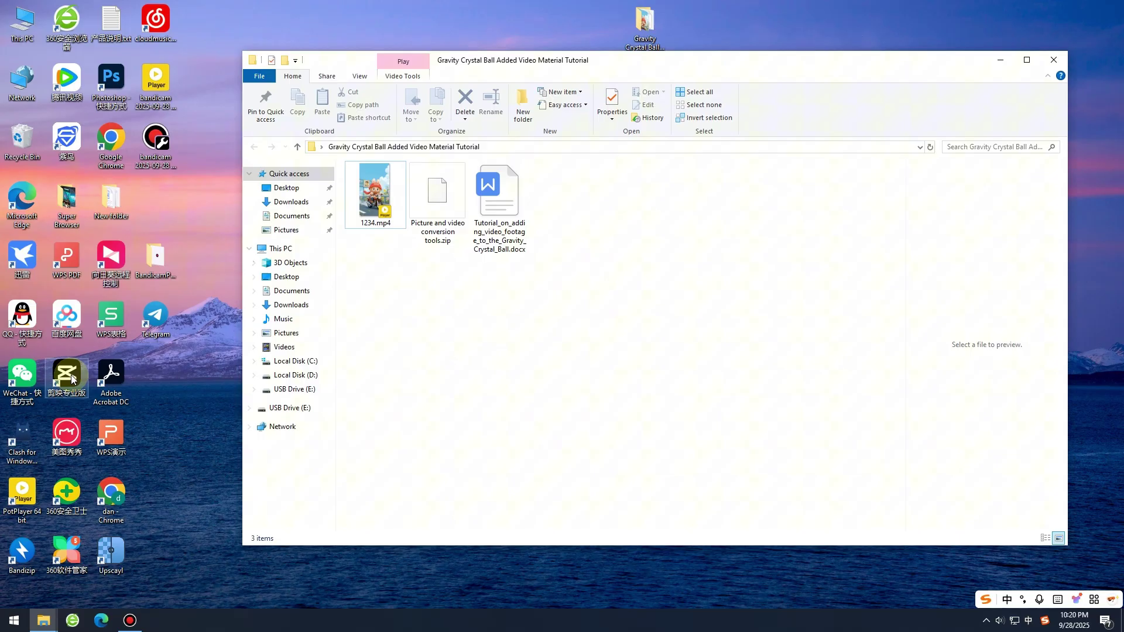
Step: Launch CapCut, start a new project, import 1234.mp4 and add it to the timeline
double_click(66, 377)
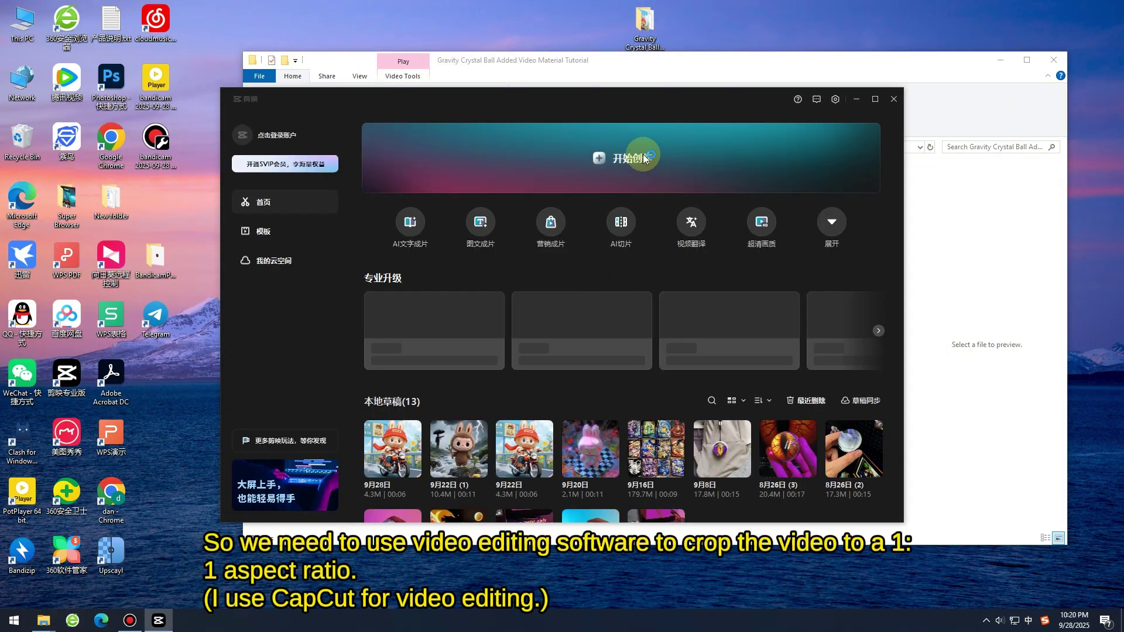
left_click(644, 158)
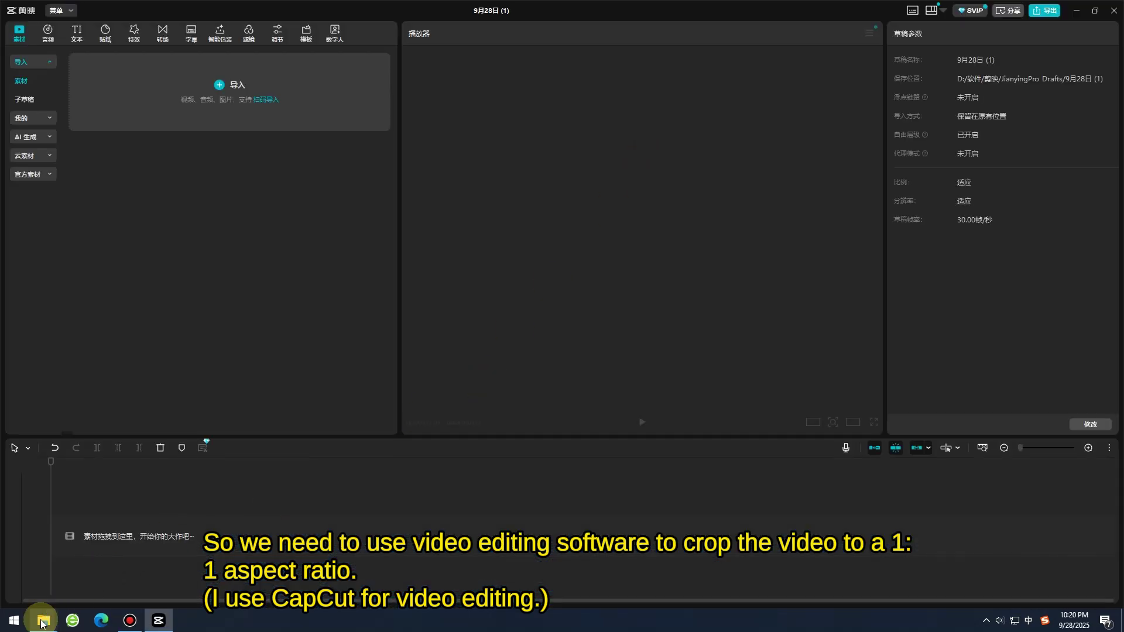
mouse_move(43, 621)
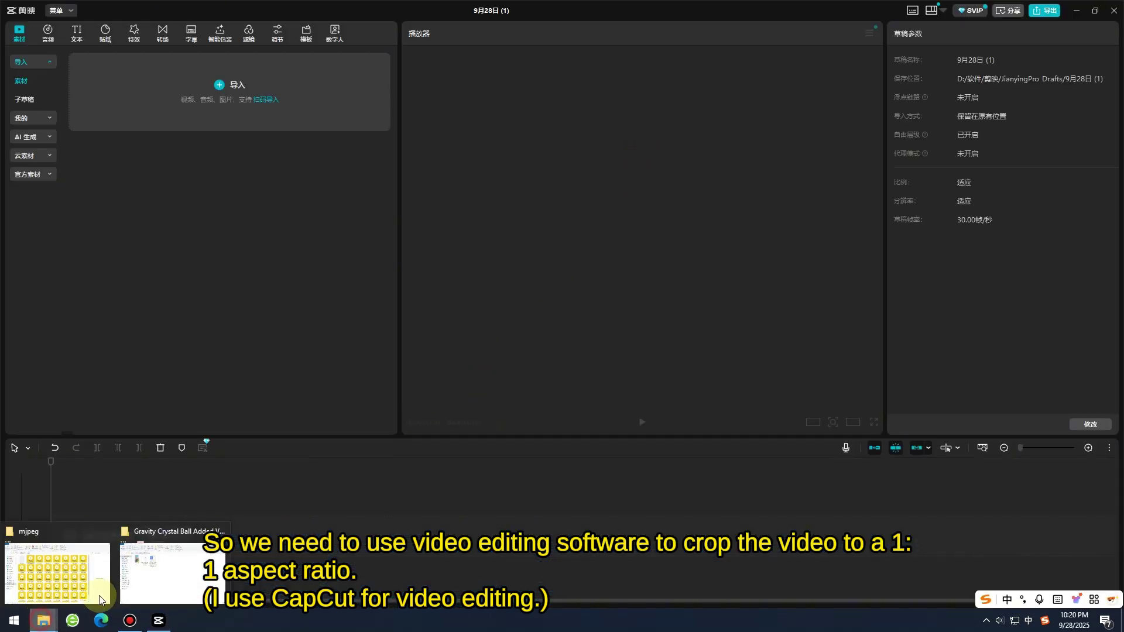
left_click(169, 576)
left_click_drag(373, 190, 184, 179)
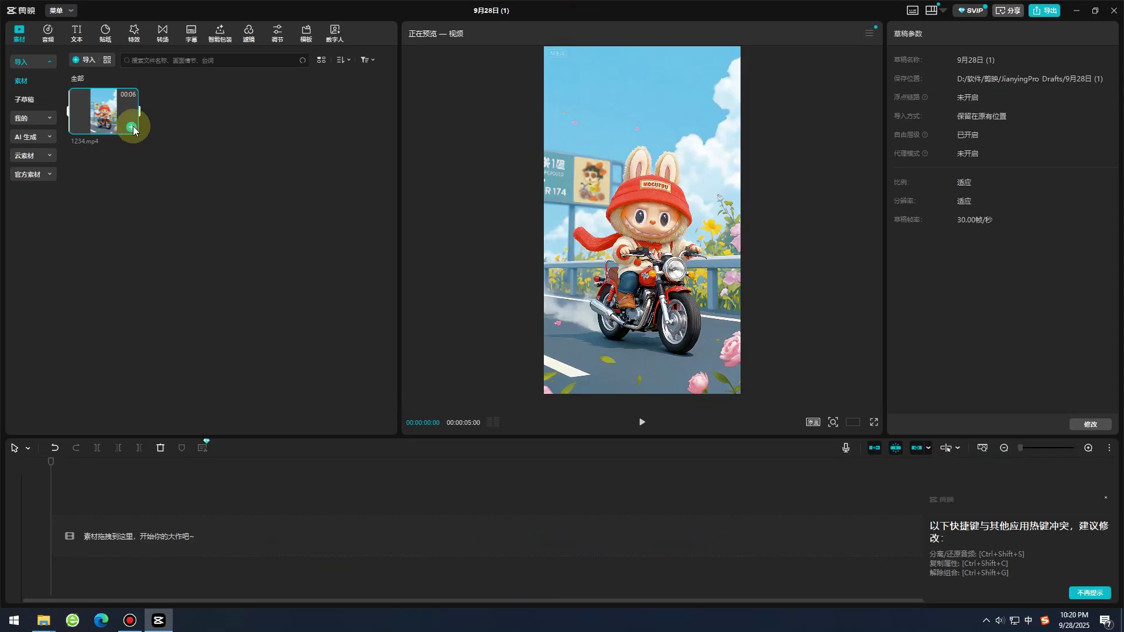
left_click(131, 127)
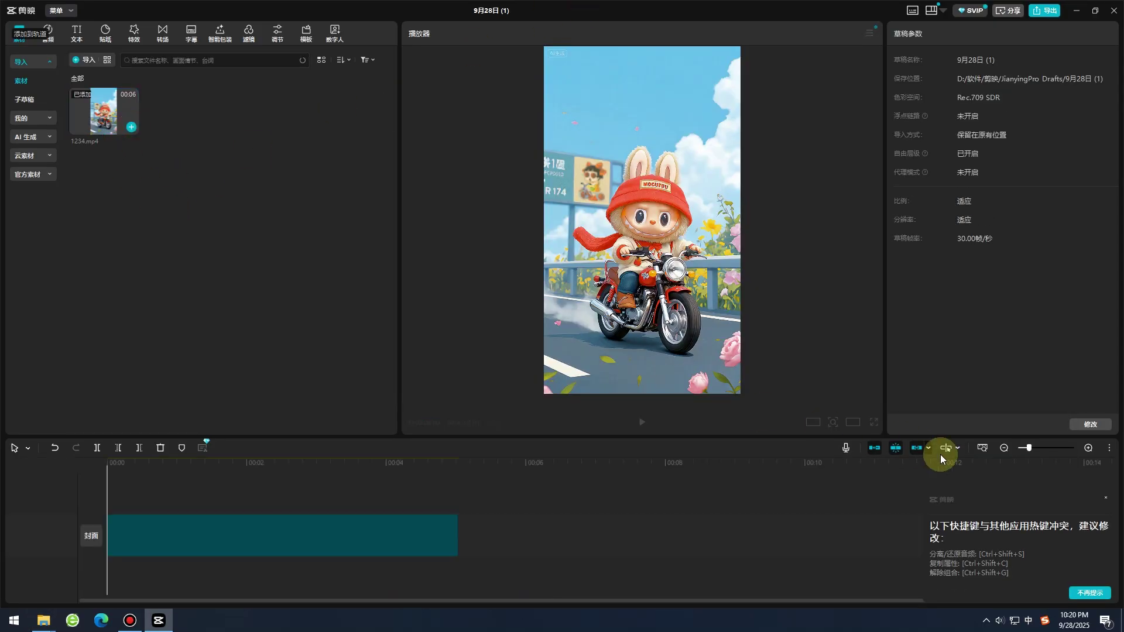
left_click(1104, 498)
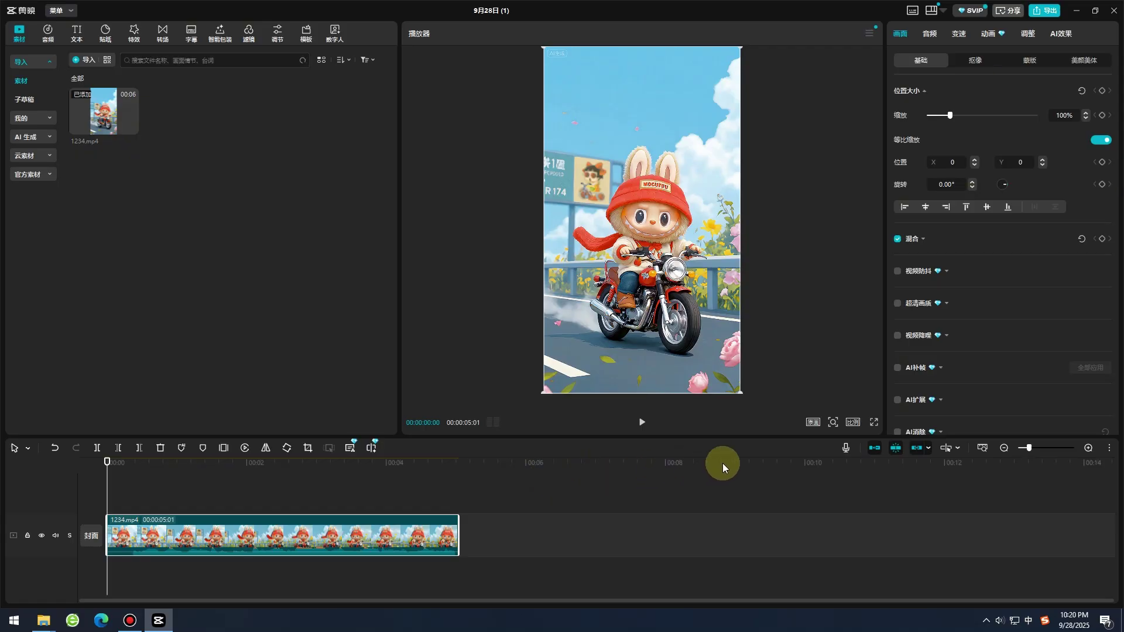
Step: Set a 1:1 canvas, scale the clip to 177%, raise it to Y 282, and play it
left_click(853, 423)
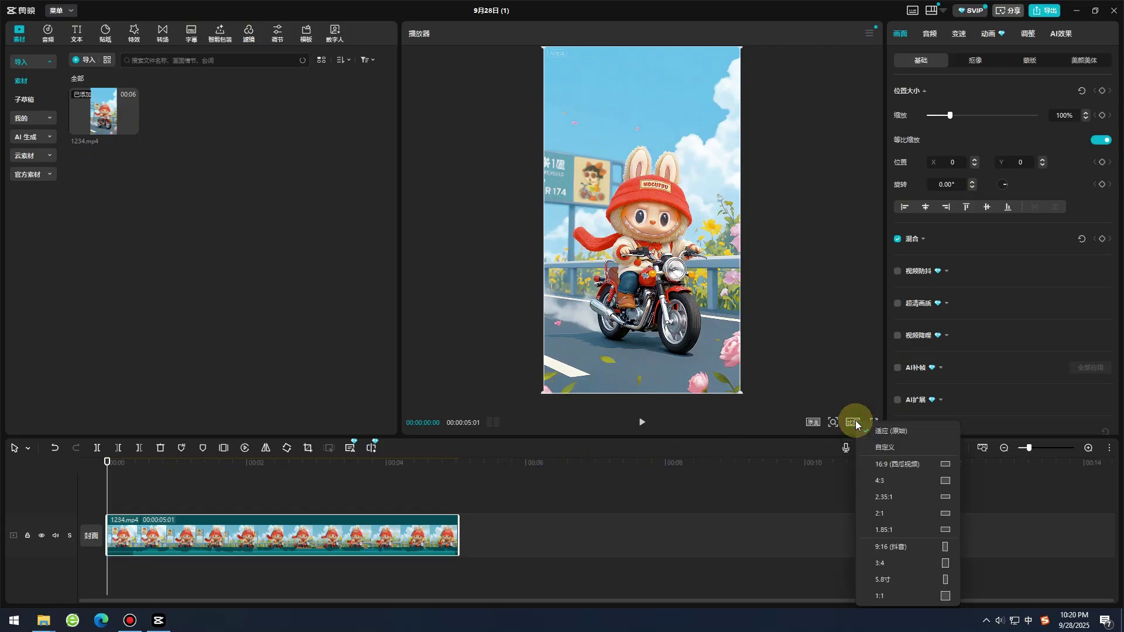
left_click(883, 596)
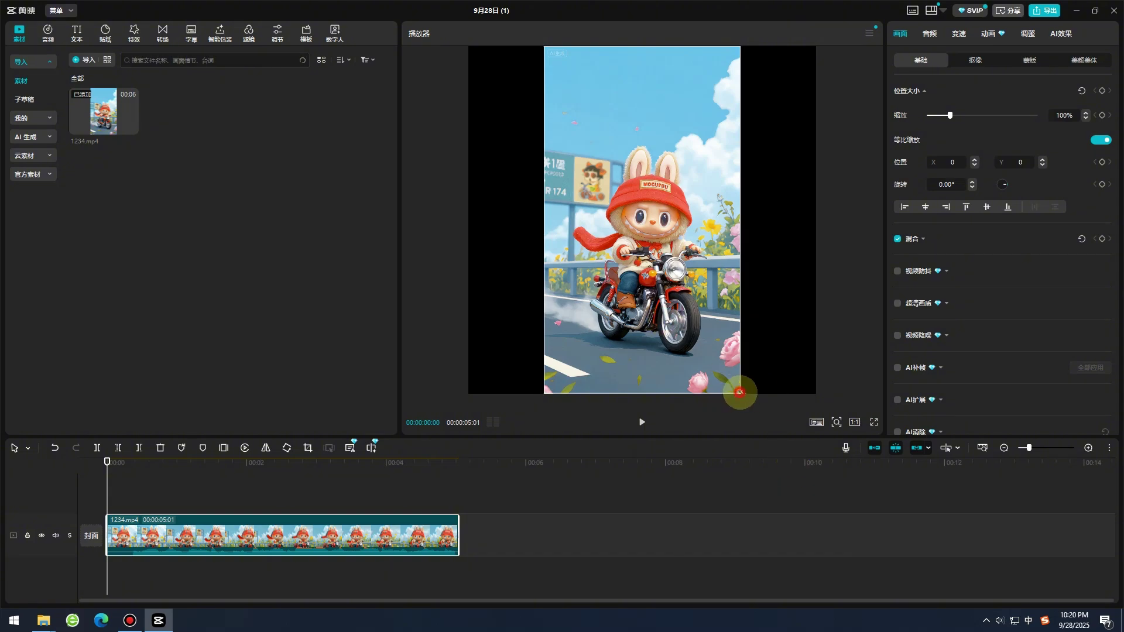
left_click_drag(739, 393, 958, 467)
left_click(843, 329)
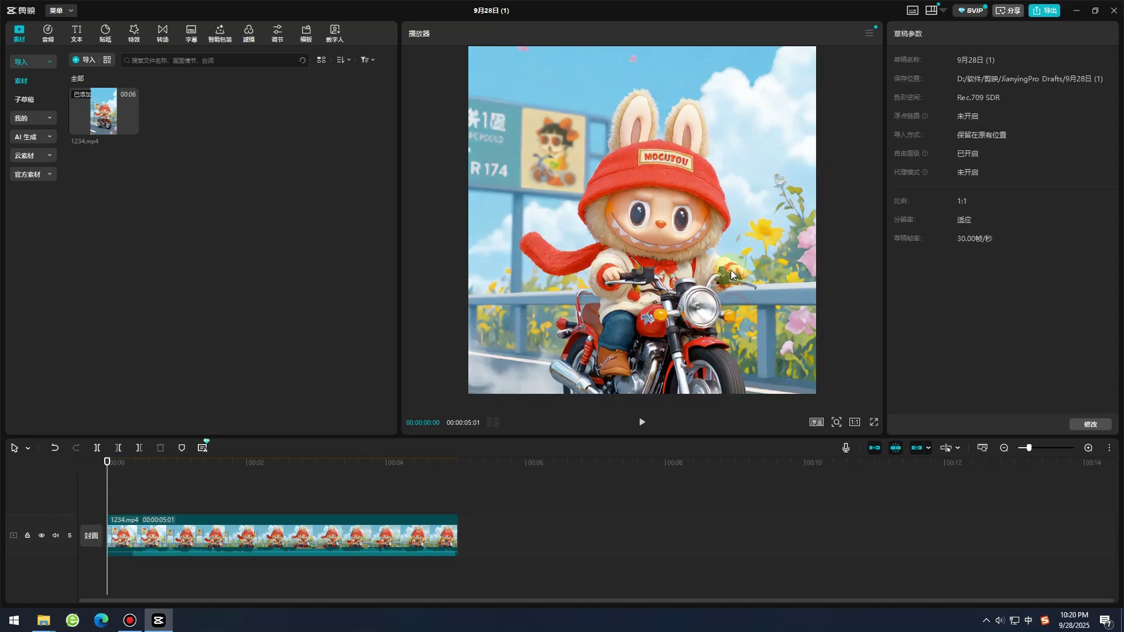
left_click_drag(634, 272, 632, 248)
left_click(642, 422)
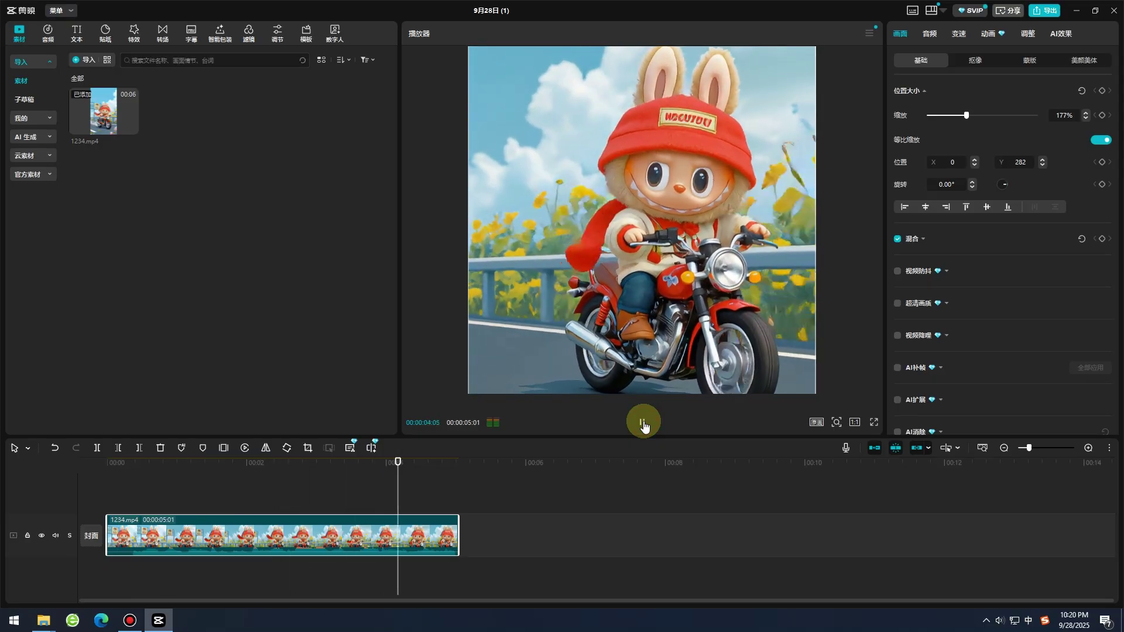
left_click(644, 422)
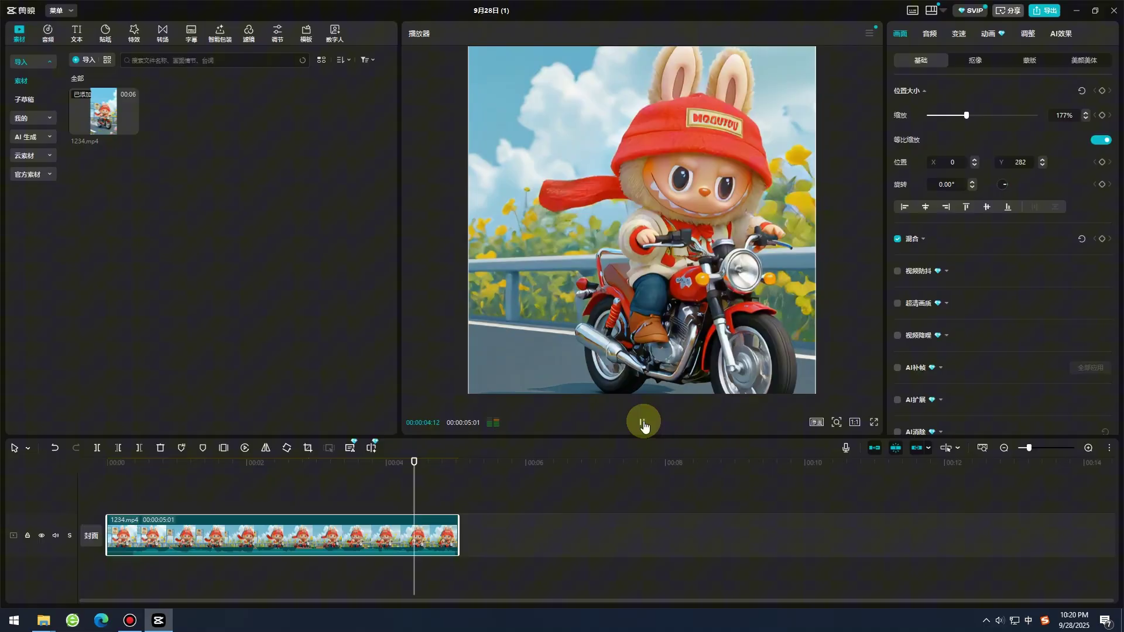
Step: Export the square edit as 1.mp4 at 1080P, 30 fps, and close the export window
left_click(1049, 12)
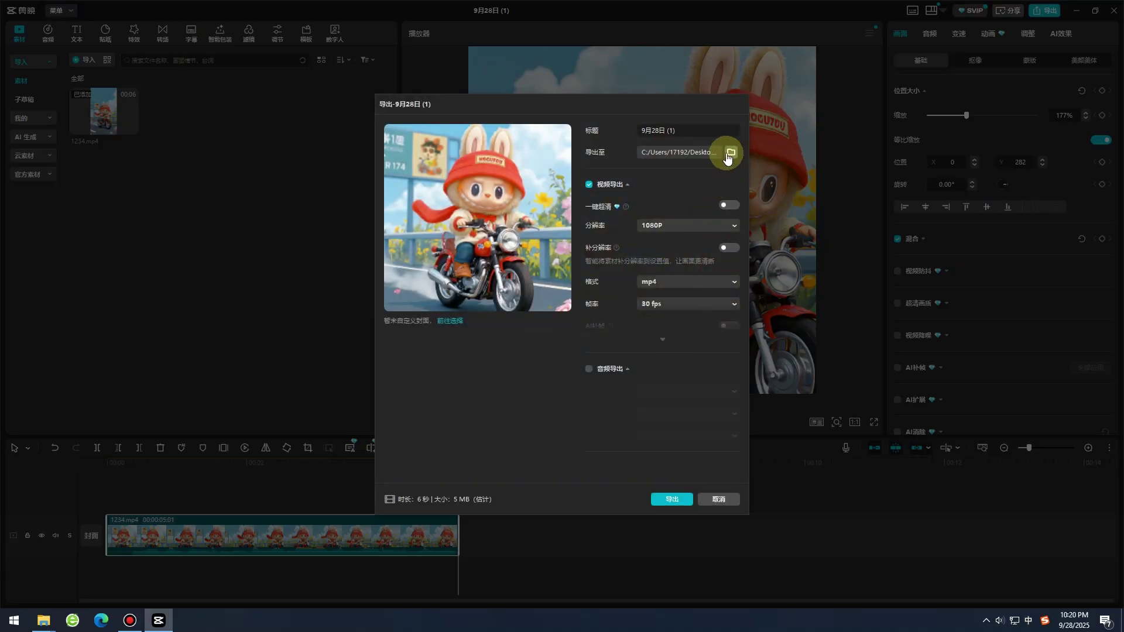
left_click(686, 128)
left_click_drag(687, 129, 625, 135)
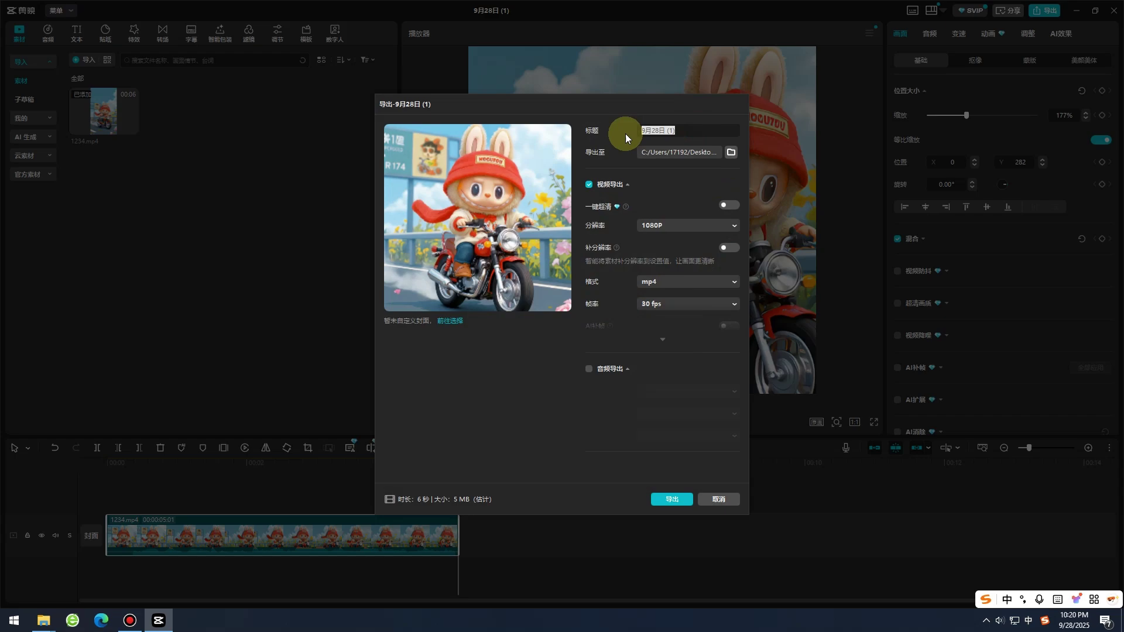
key("BackSpace")
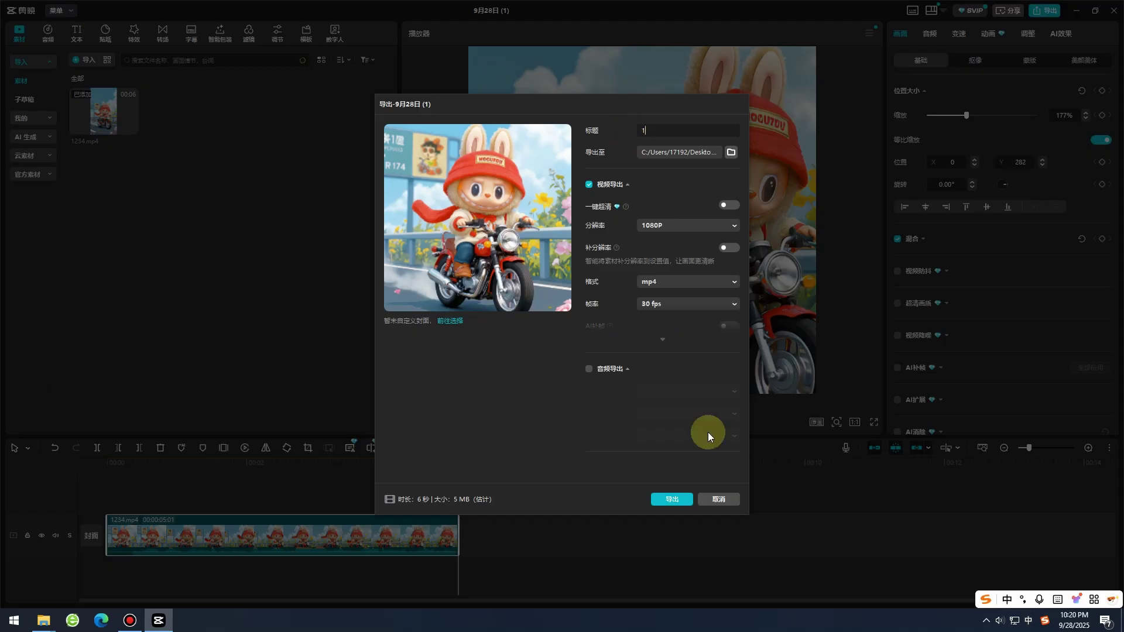
left_click(672, 499)
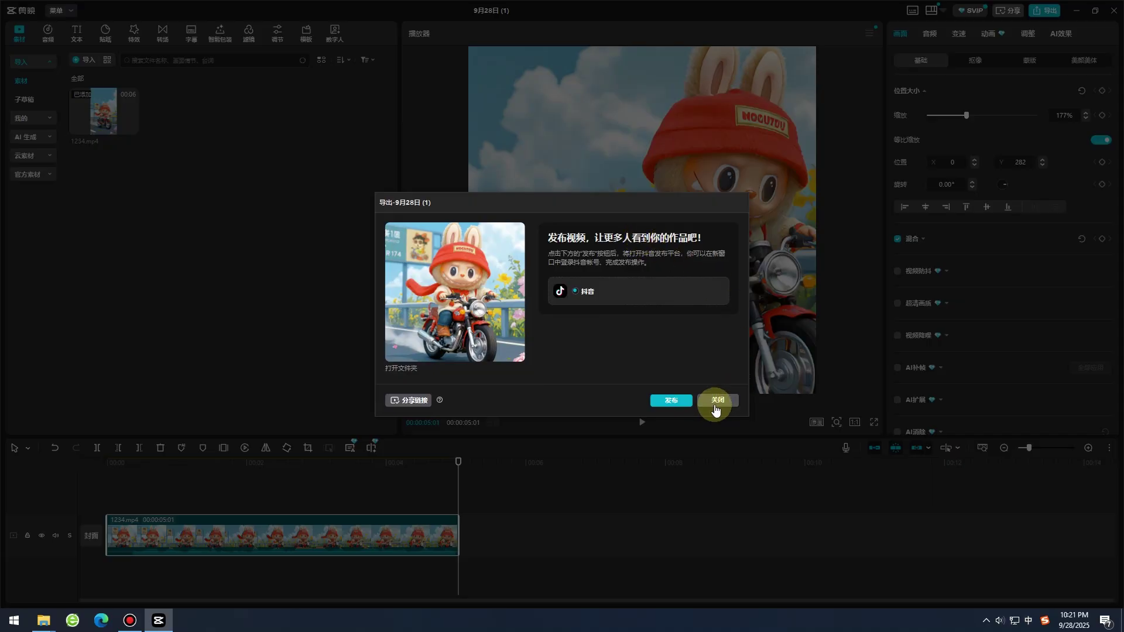
left_click(716, 401)
Step: Close CapCut and shift the Explorer window slightly left
left_click(1114, 10)
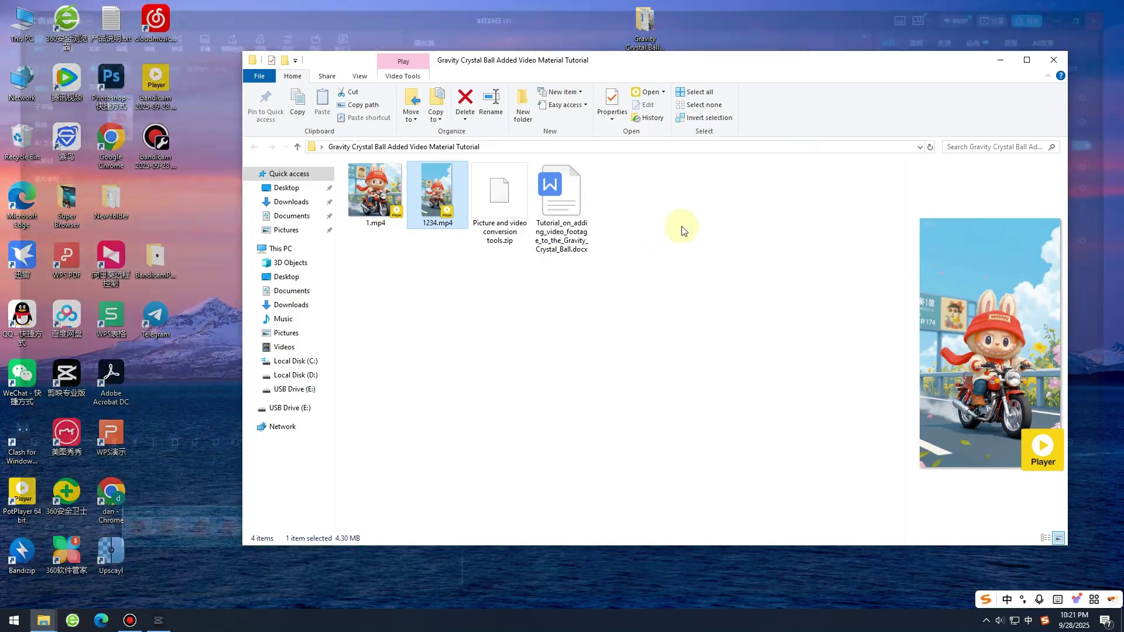
left_click(892, 96)
left_click_drag(766, 61, 736, 65)
Step: Play 1.mp4 in PotPlayer to confirm it is square, then select the conversion tools zip
left_click(459, 314)
left_click(342, 181)
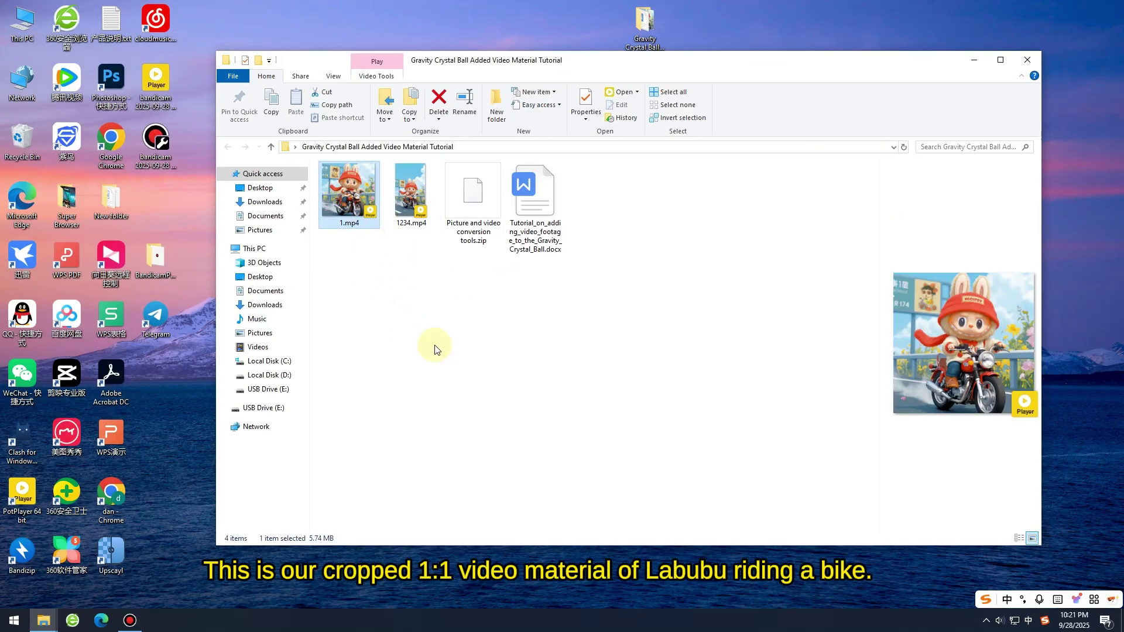
key("Return")
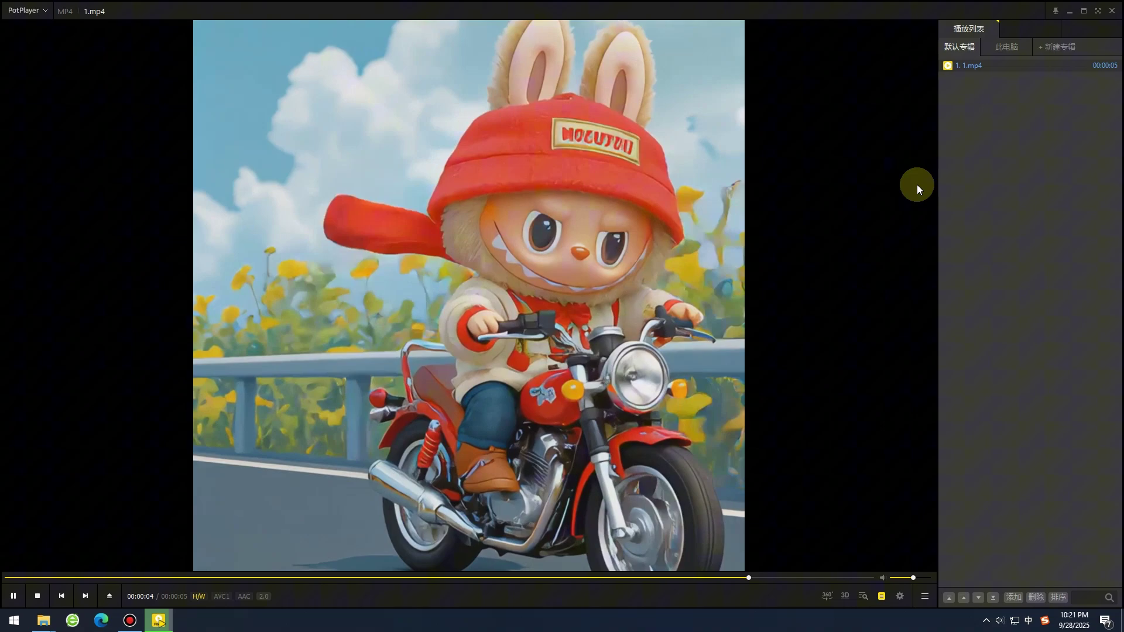
left_click(1114, 13)
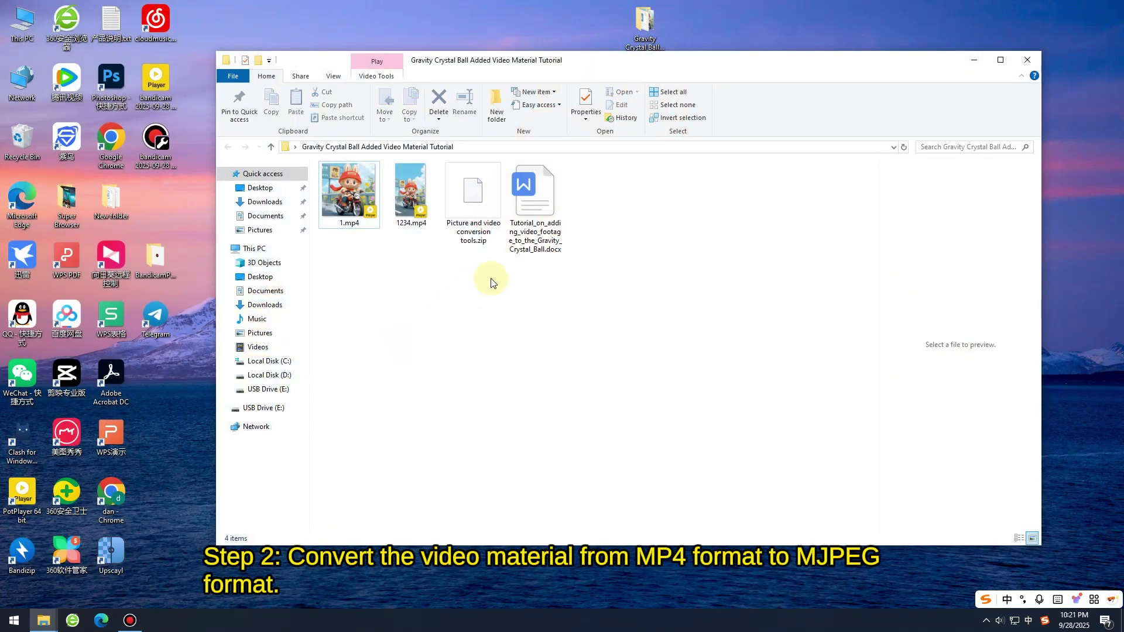
left_click(468, 195)
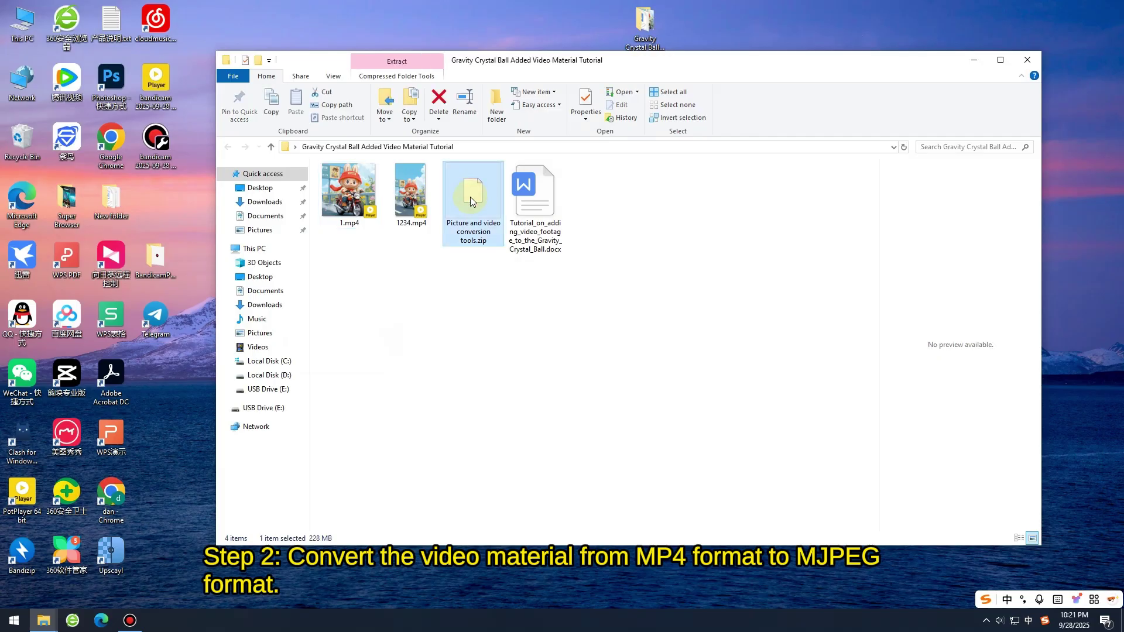
Step: Open the conversion tools zip in Bandizip, extract its tools folder into the tutorial folder, and close Bandizip
double_click(469, 197)
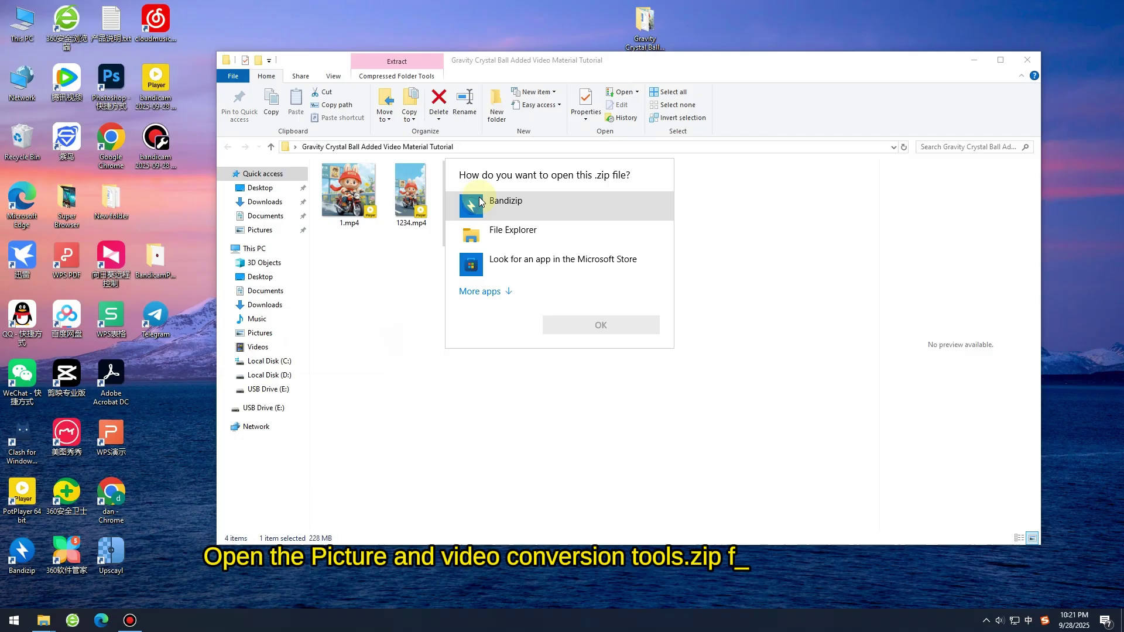
left_click(517, 204)
left_click(518, 204)
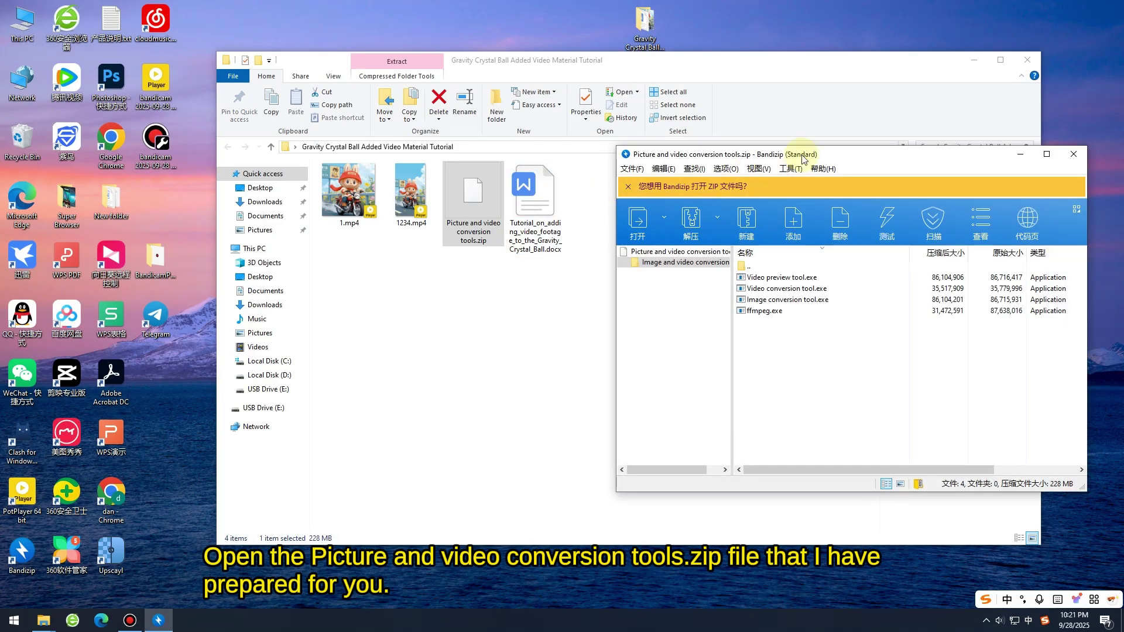
left_click_drag(802, 157, 861, 148)
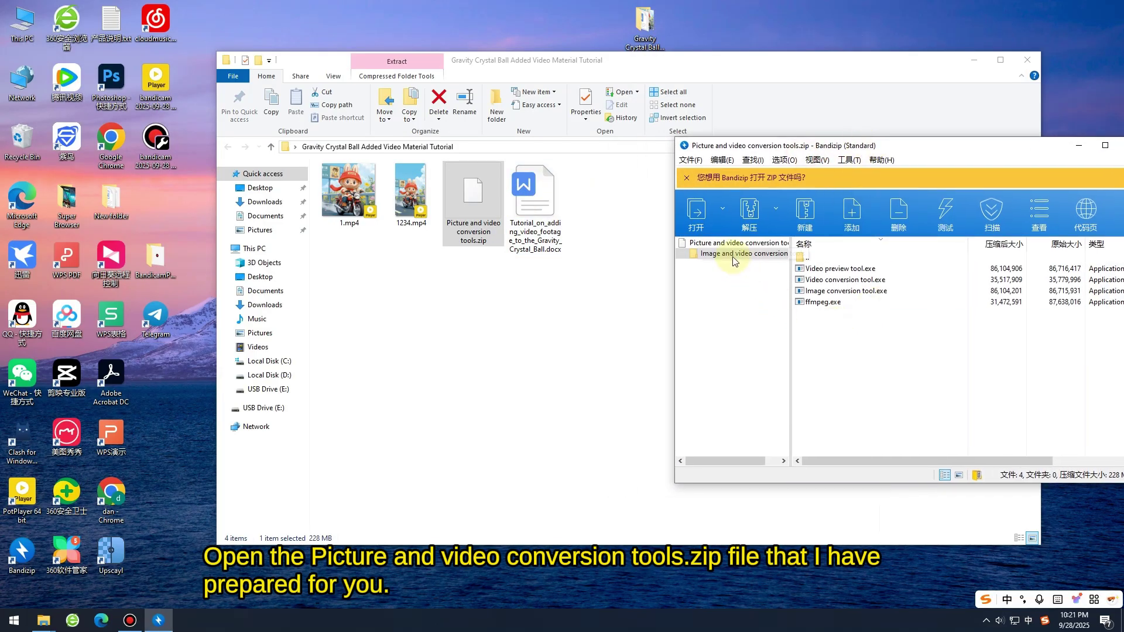
left_click_drag(734, 260, 619, 232)
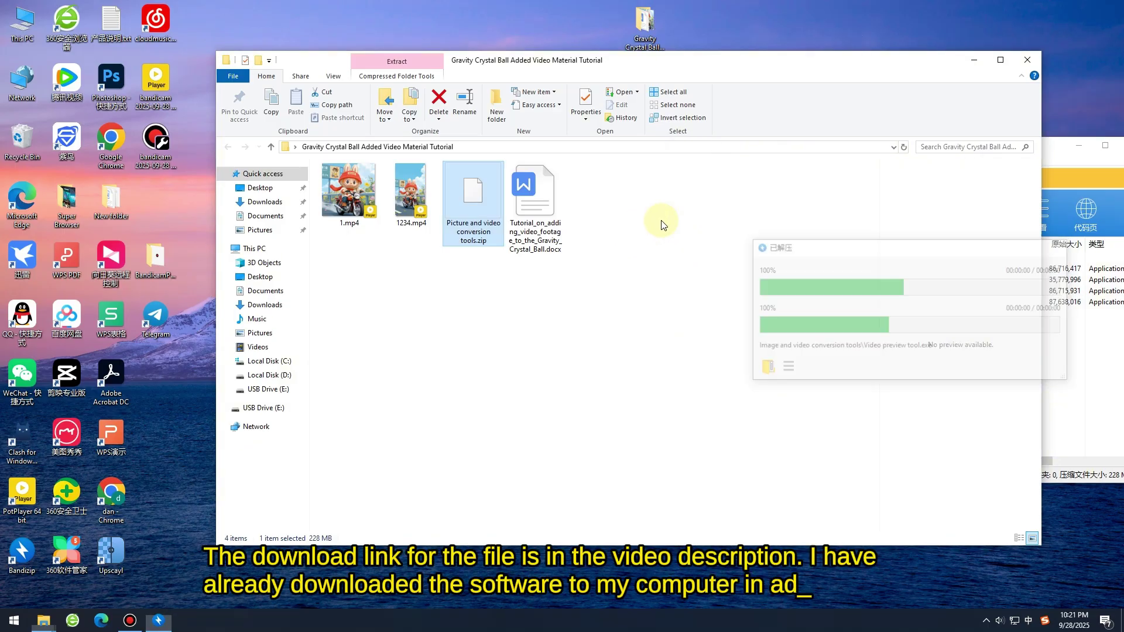
left_click(1052, 161)
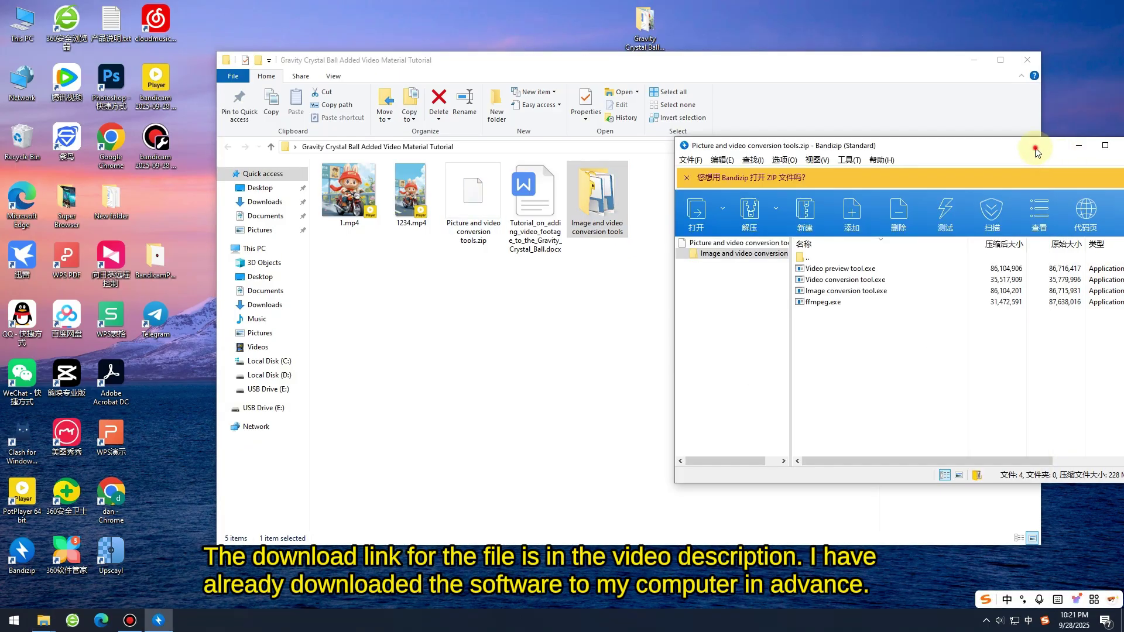
left_click_drag(1036, 153, 900, 176)
left_click(997, 169)
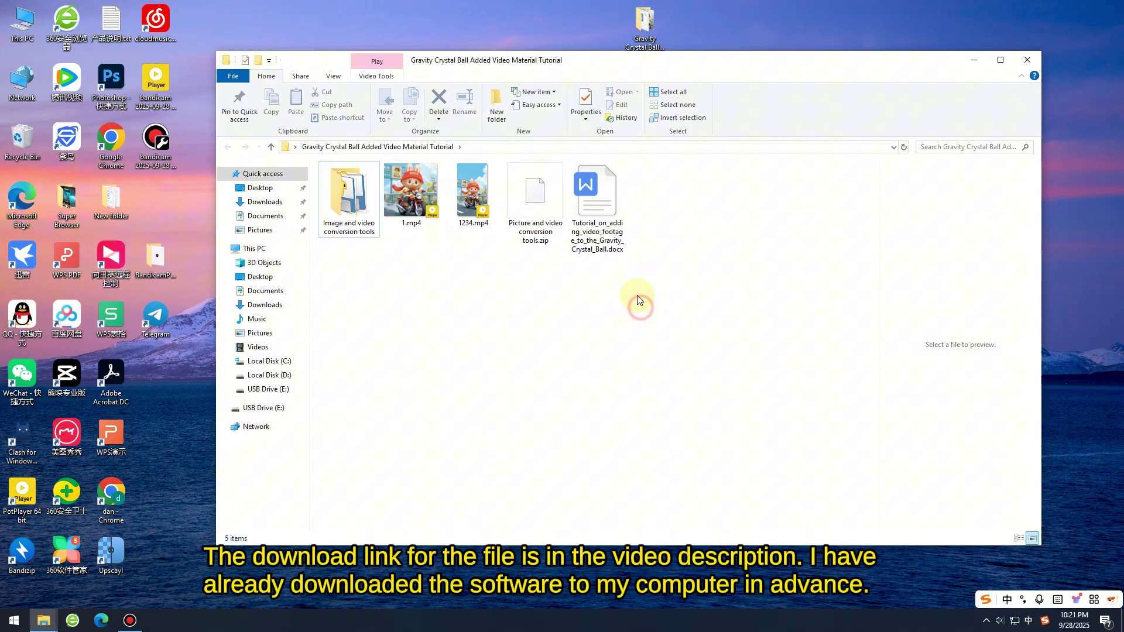
Step: Open the Image and video conversion tools folder, close the image converter, and select Video conversion tool.exe
double_click(346, 209)
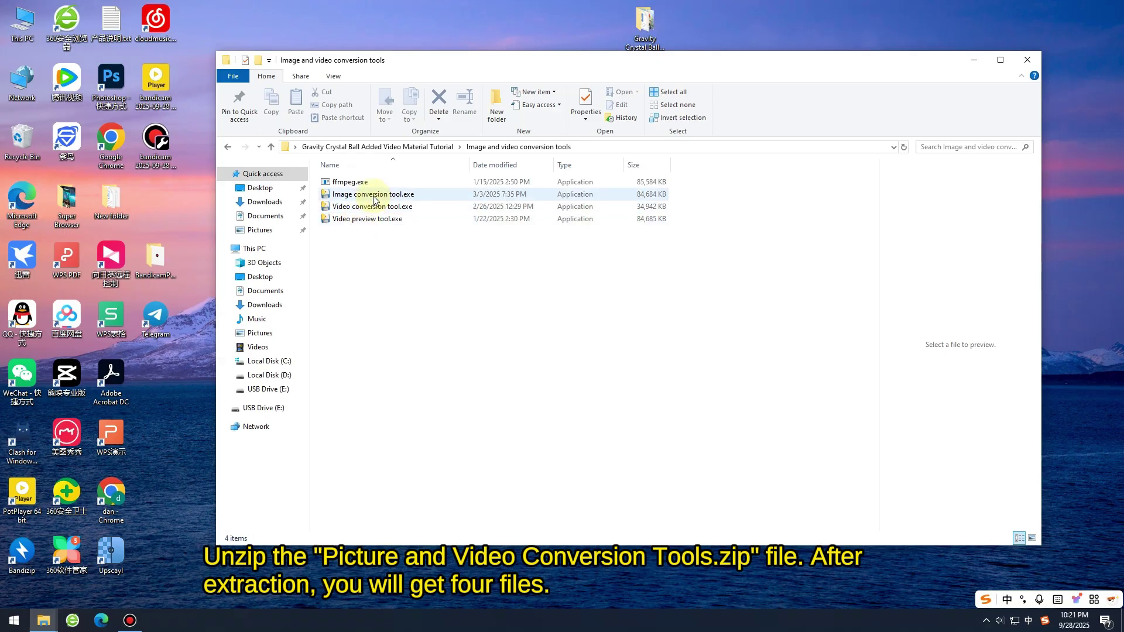
left_click(374, 198)
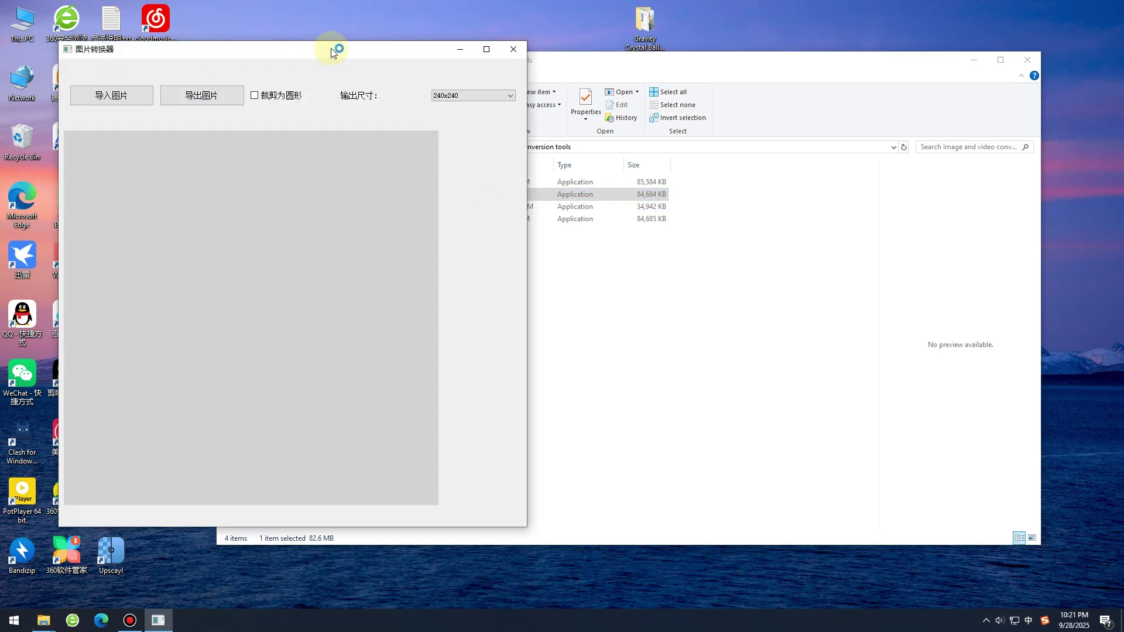
left_click_drag(331, 48, 355, 48)
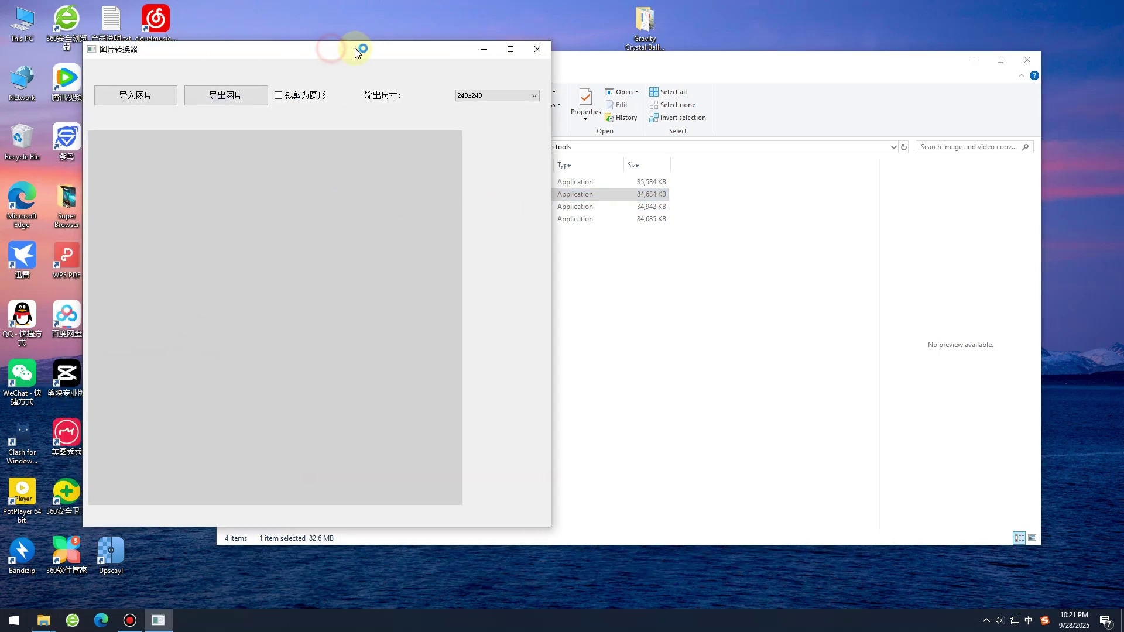
left_click(538, 50)
left_click(387, 209)
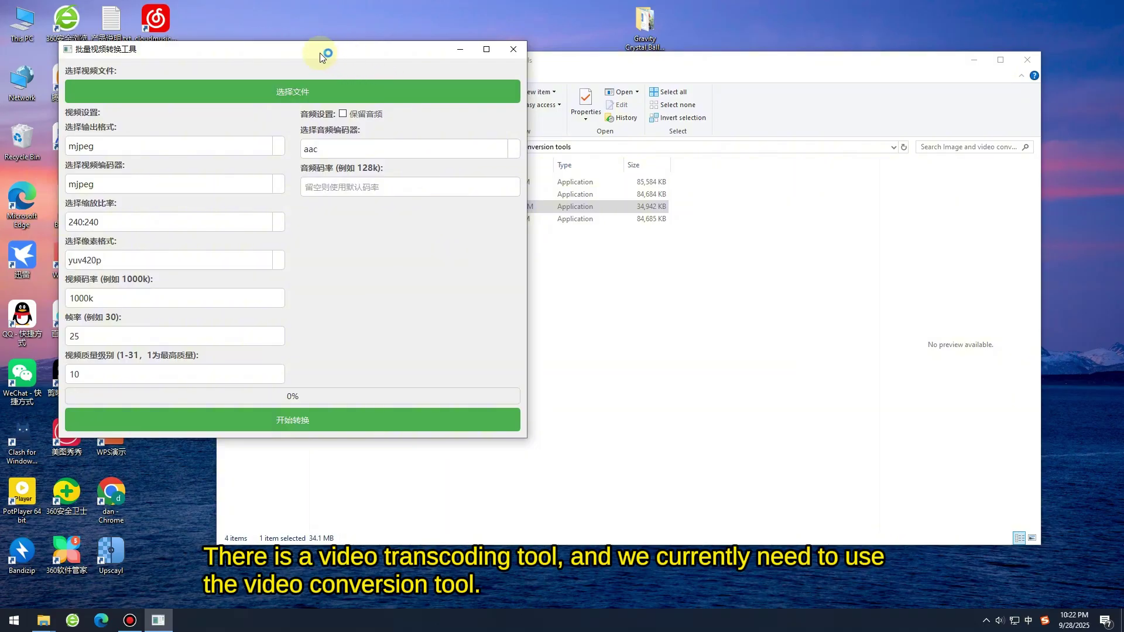
Step: Arrange the converter and Explorer windows side by side, with Explorer showing the tutorial folder
left_click_drag(320, 53, 838, 93)
left_click_drag(581, 60, 419, 75)
left_click(261, 162)
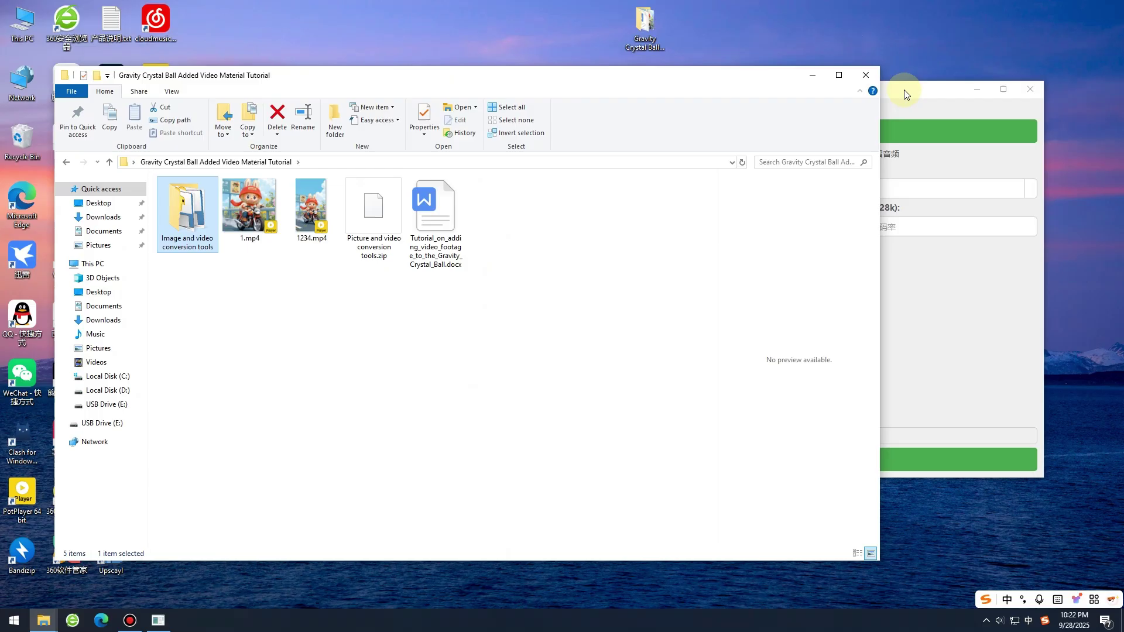
left_click_drag(906, 91, 912, 85)
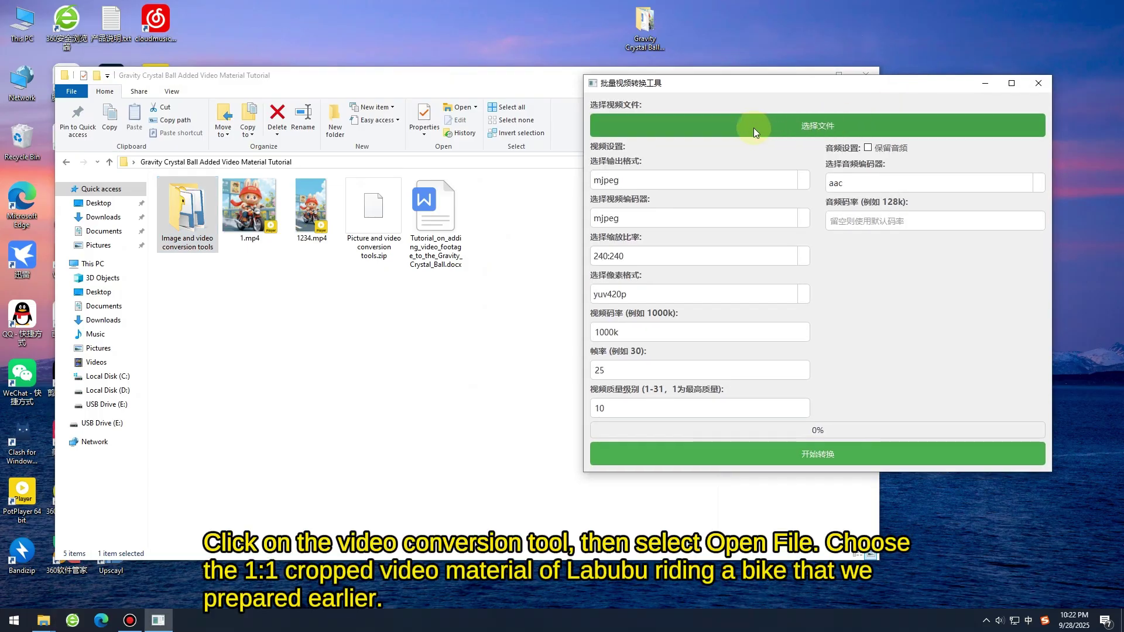
Step: Load 1.mp4 from the tutorial folder and convert it to a 240:240, 25 fps MJPEG
left_click(799, 125)
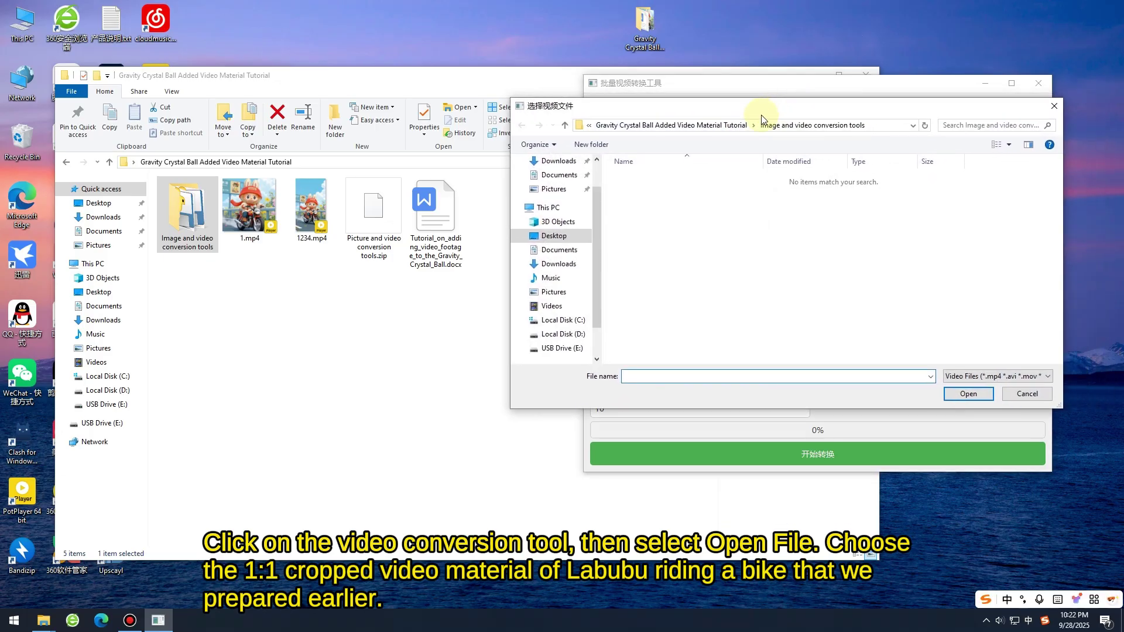
left_click(683, 125)
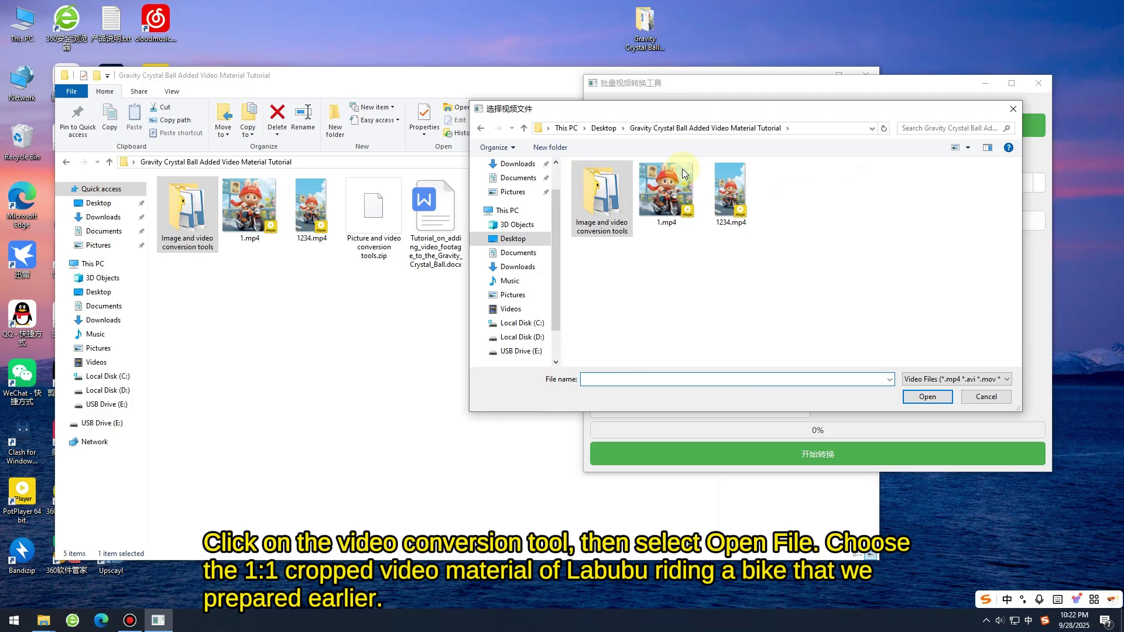
left_click(673, 190)
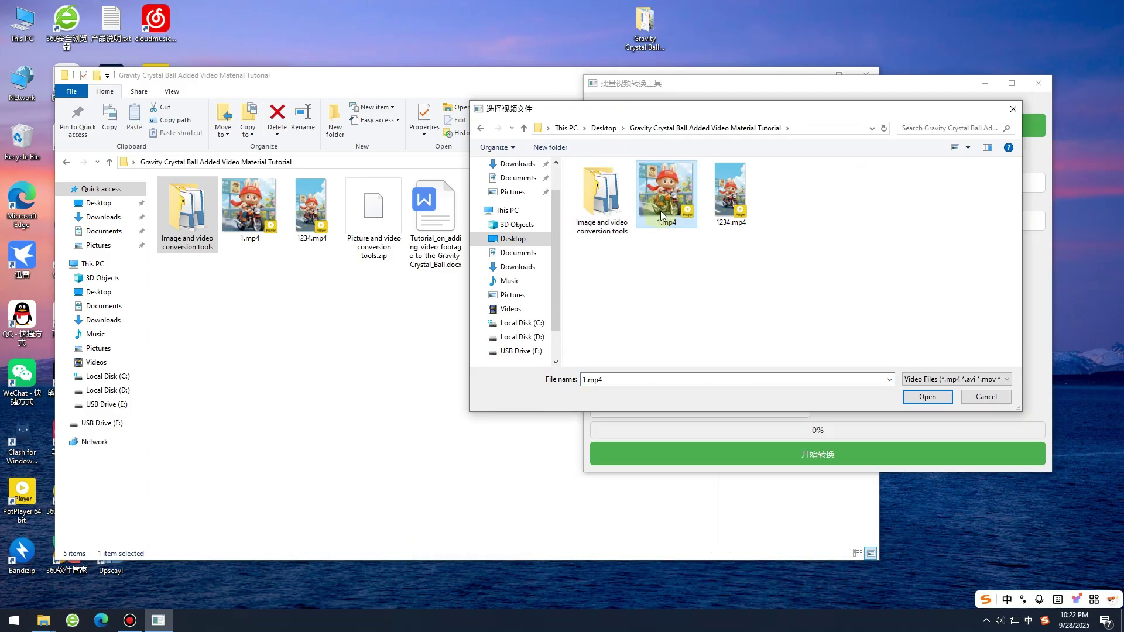
left_click(932, 397)
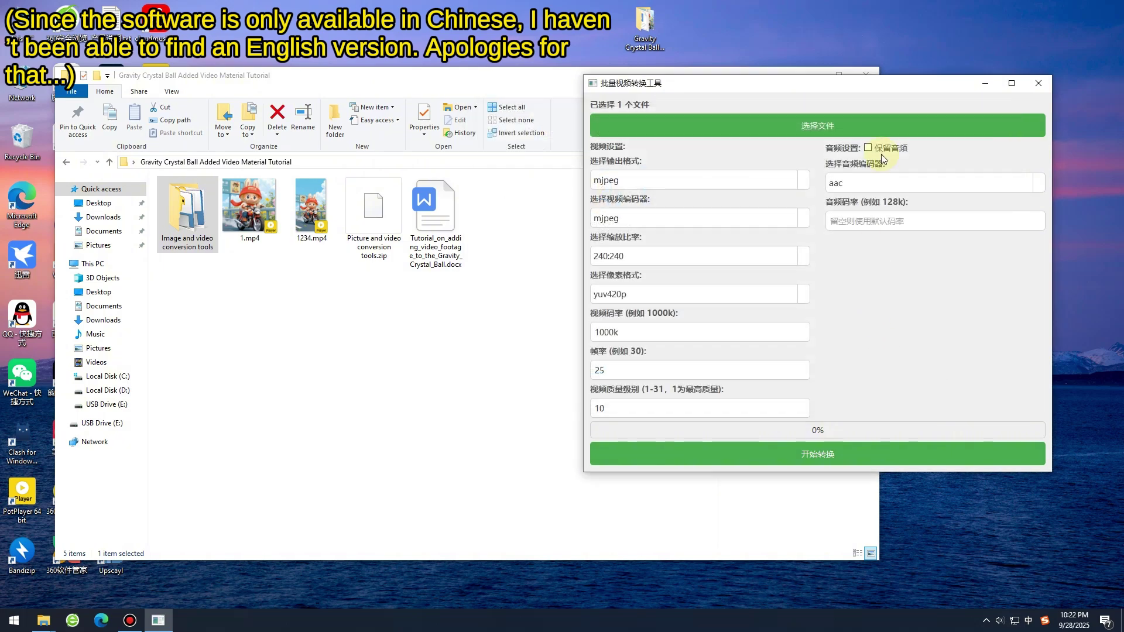
left_click(813, 456)
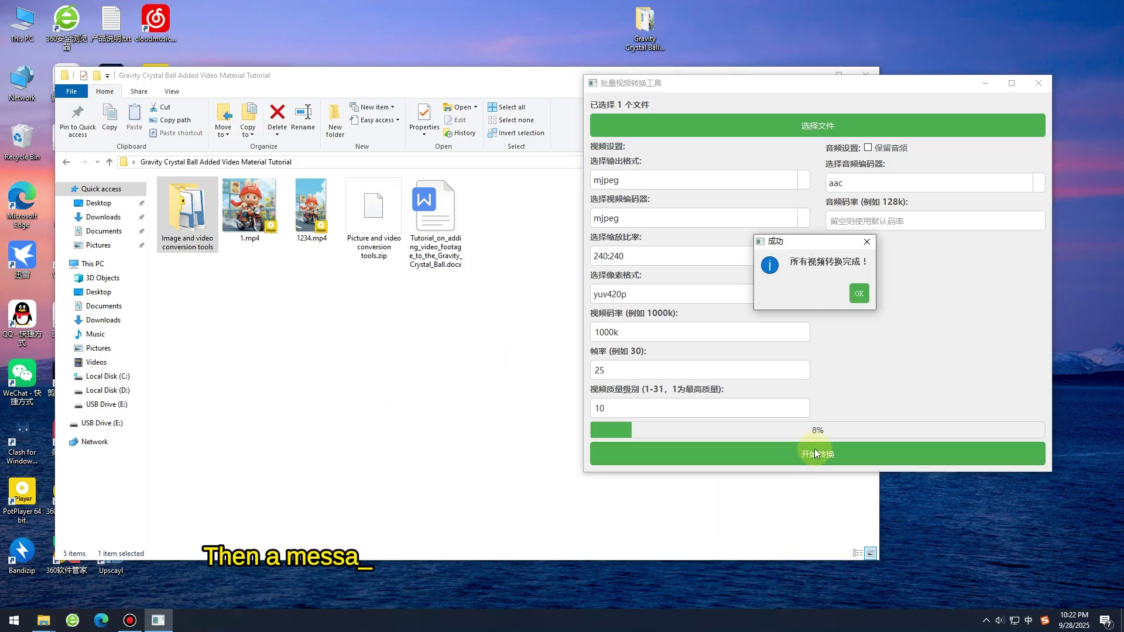
left_click(859, 293)
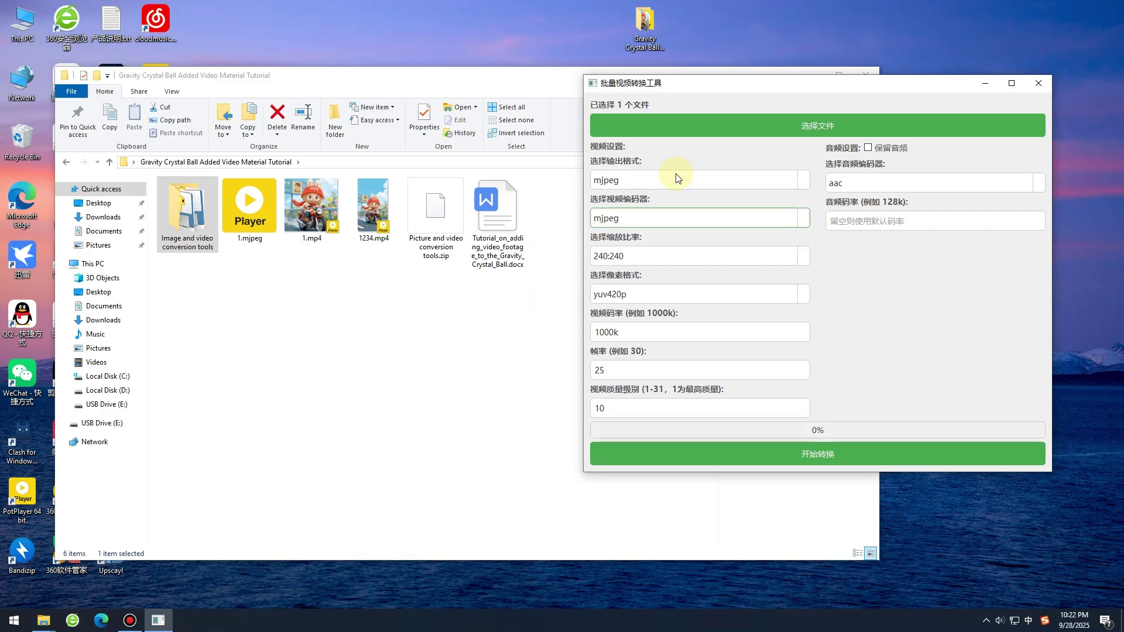
Step: Close the video converter and select the new 1.mjpeg in the tutorial folder
left_click(1045, 83)
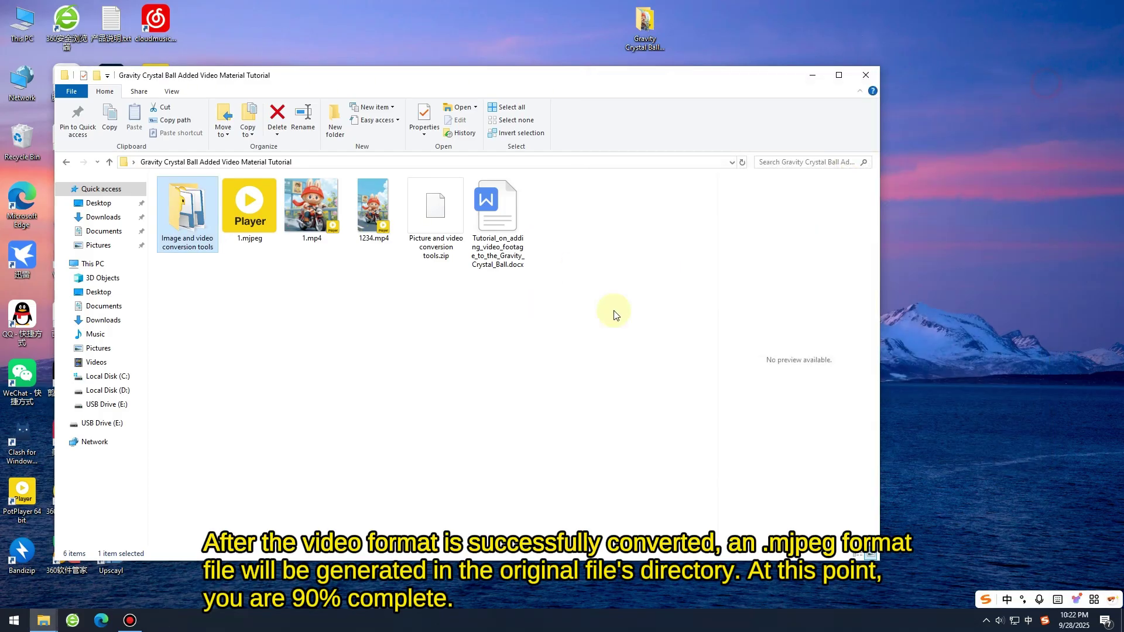
left_click(341, 401)
left_click(249, 223)
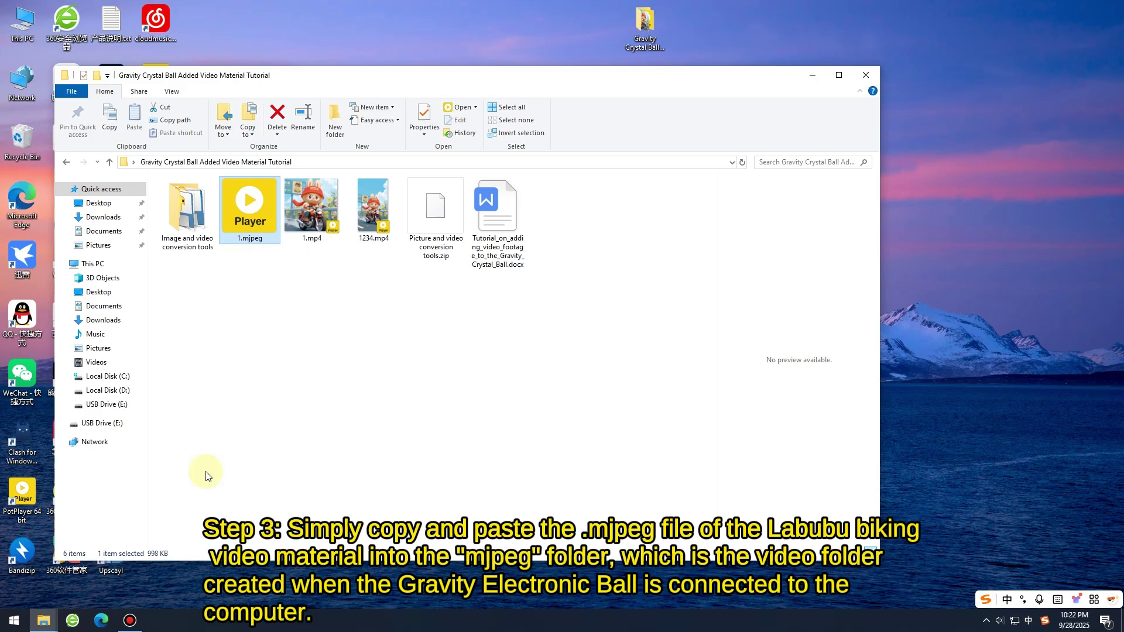
Step: Reopen the USB drive's mjpeg folder and find the highest-numbered video, my162.mjpeg
left_click(44, 620)
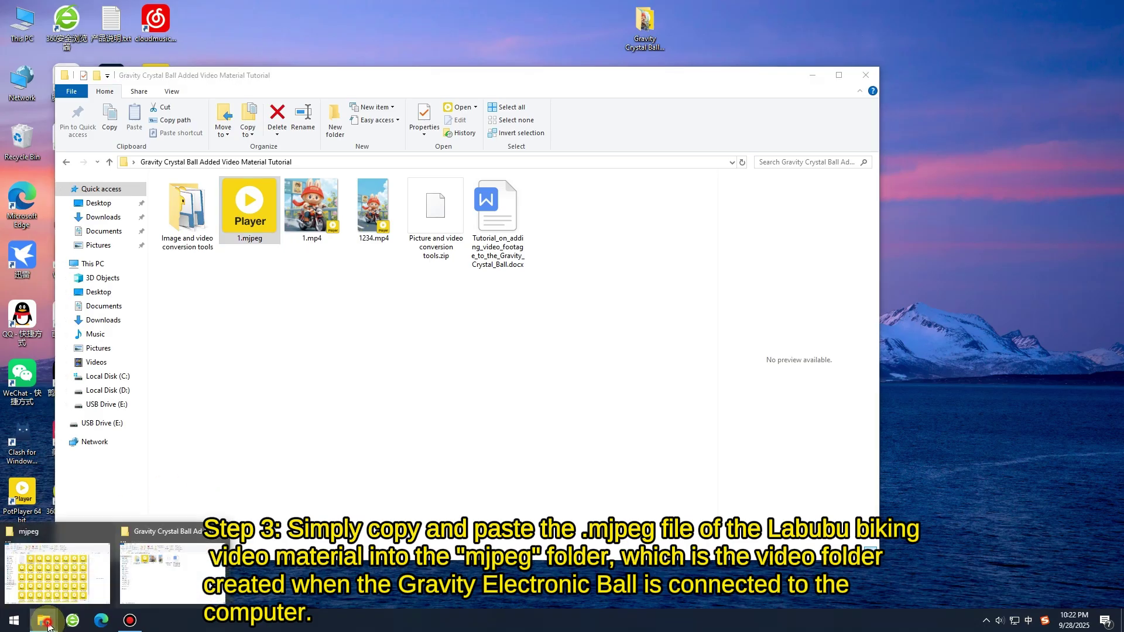
left_click(106, 573)
left_click_drag(454, 77, 739, 60)
left_click(676, 194)
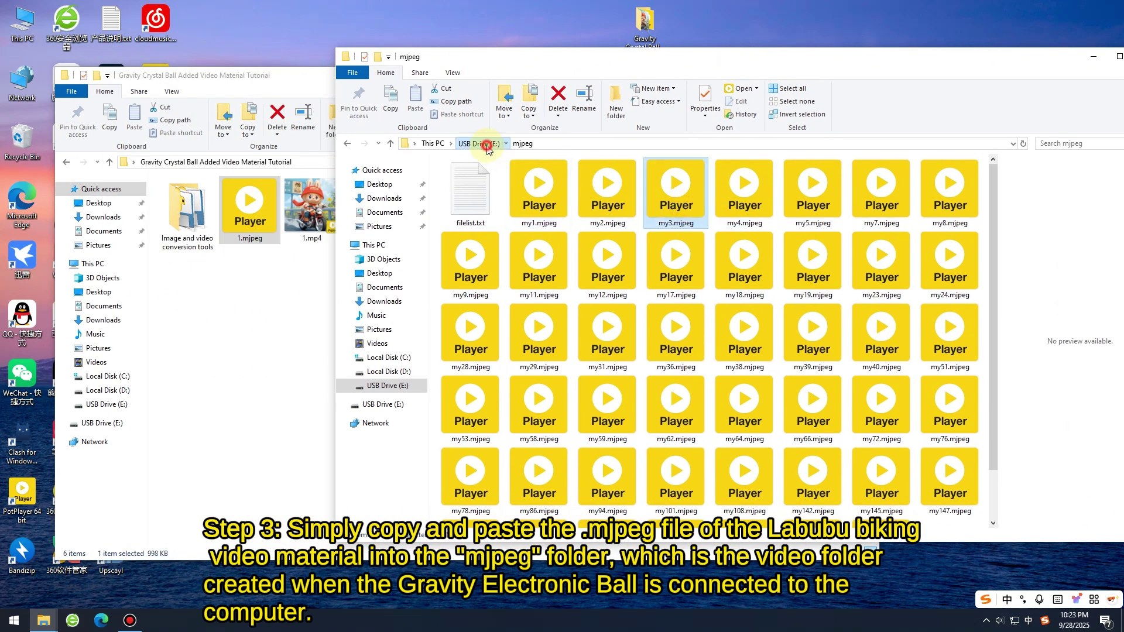
left_click(486, 145)
double_click(772, 212)
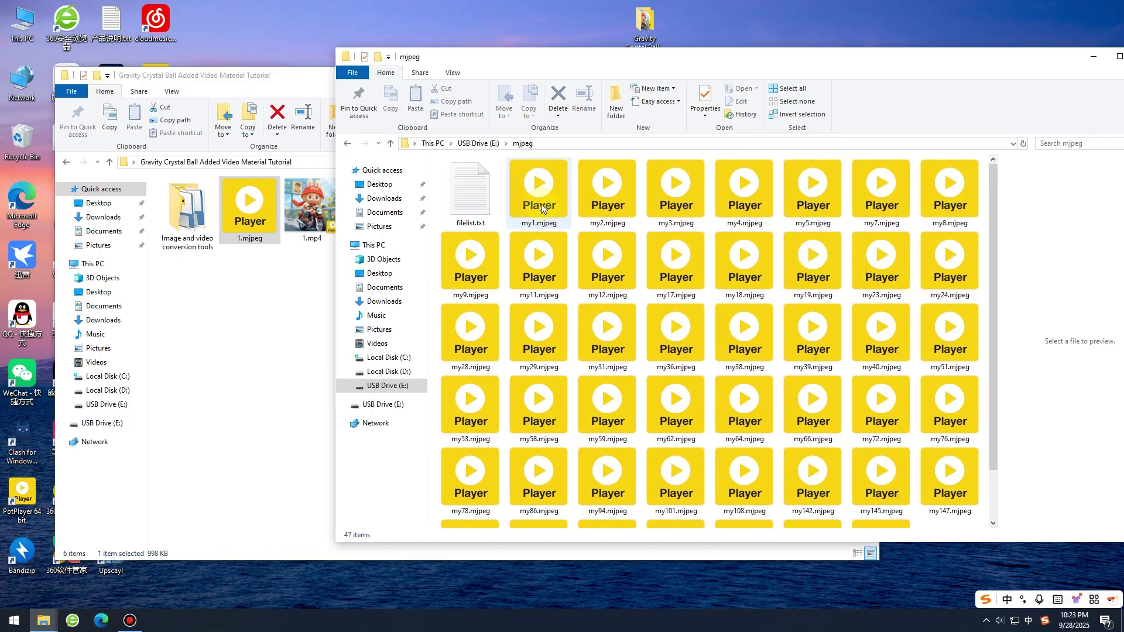
left_click(541, 204)
scroll(644, 252, "down", 2)
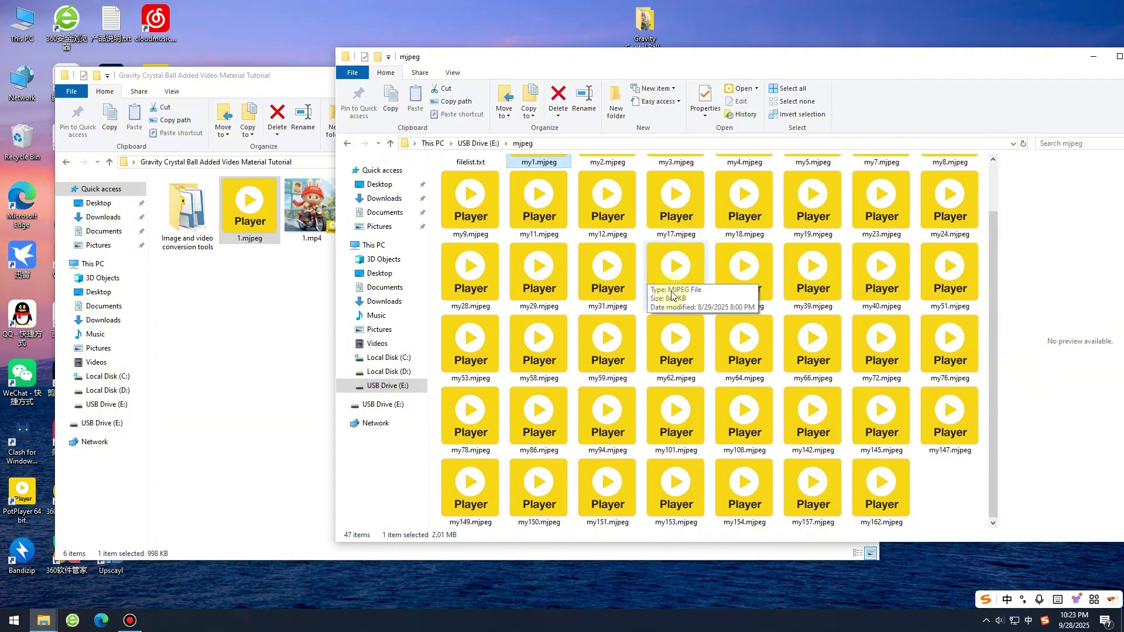
left_click(865, 479)
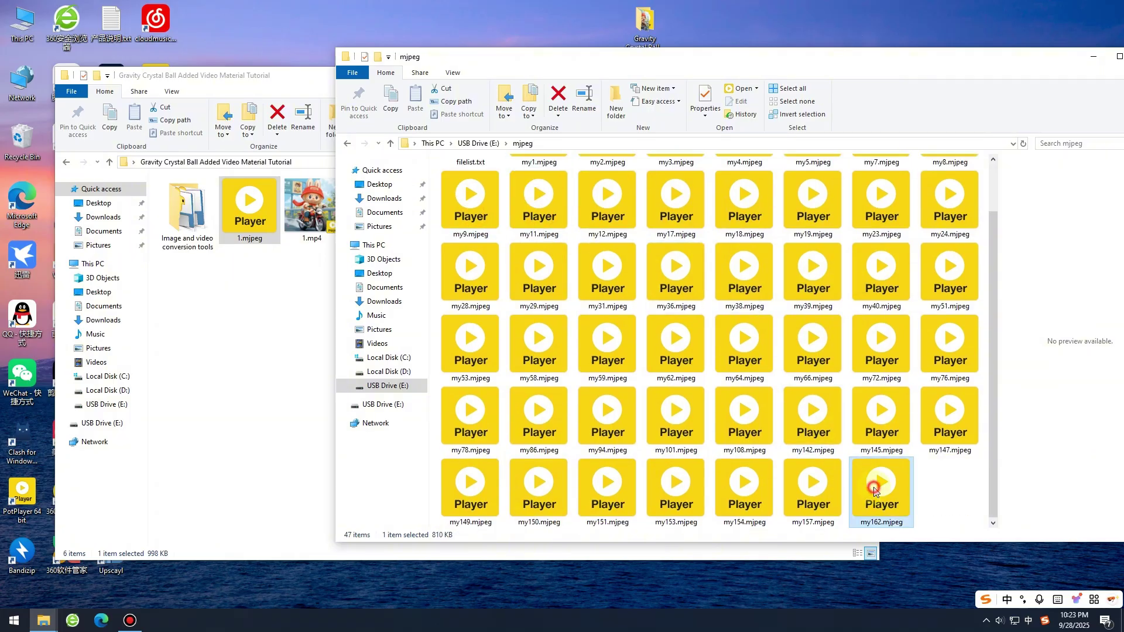
Step: Rename 1.mjpeg to my163.mjpeg
right_click(243, 226)
left_click(273, 499)
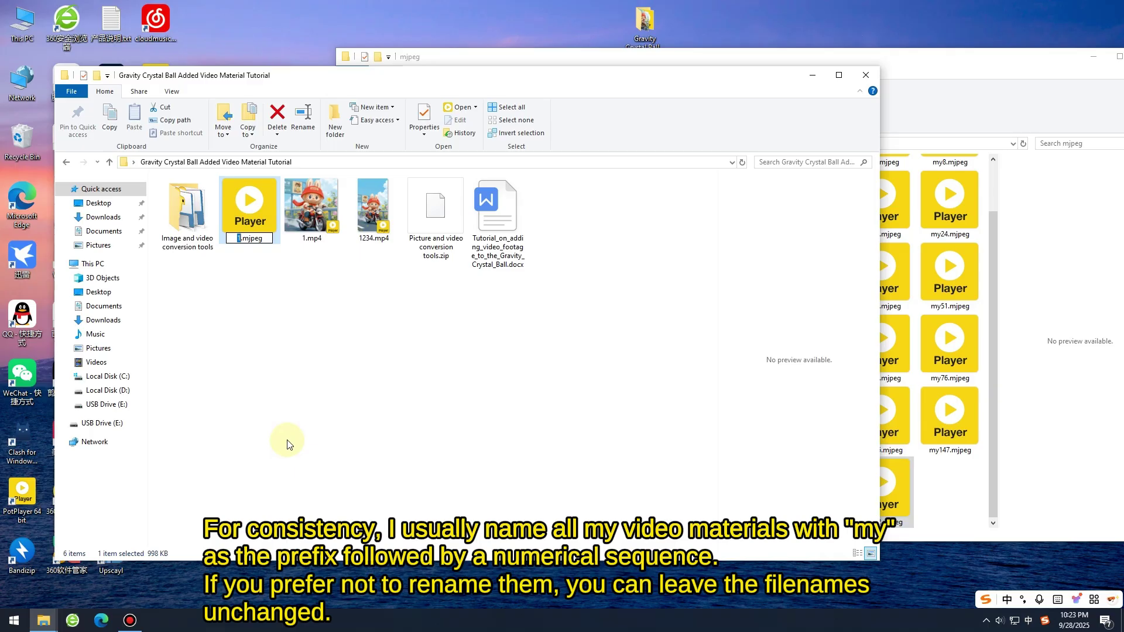
type("y.")
type("m")
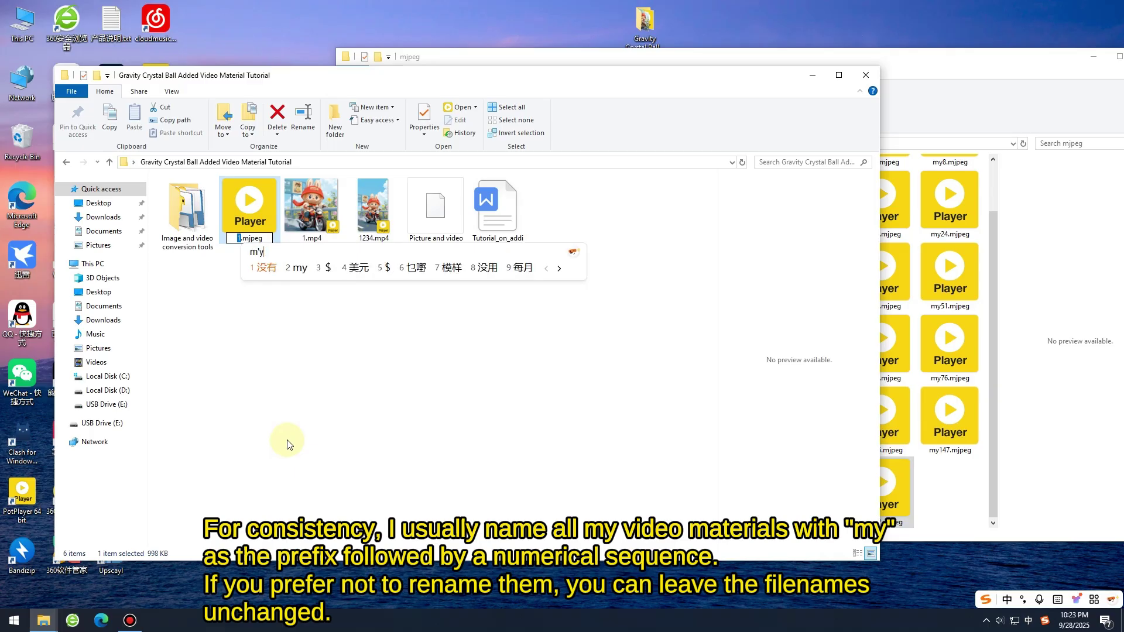
key("shift")
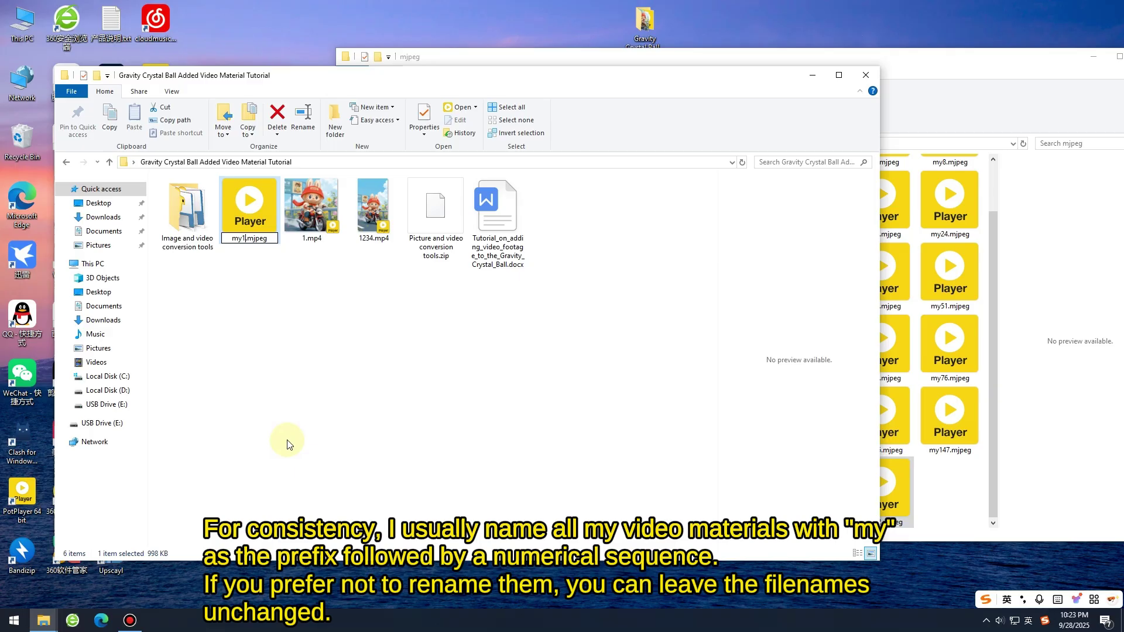
type("163")
left_click(317, 387)
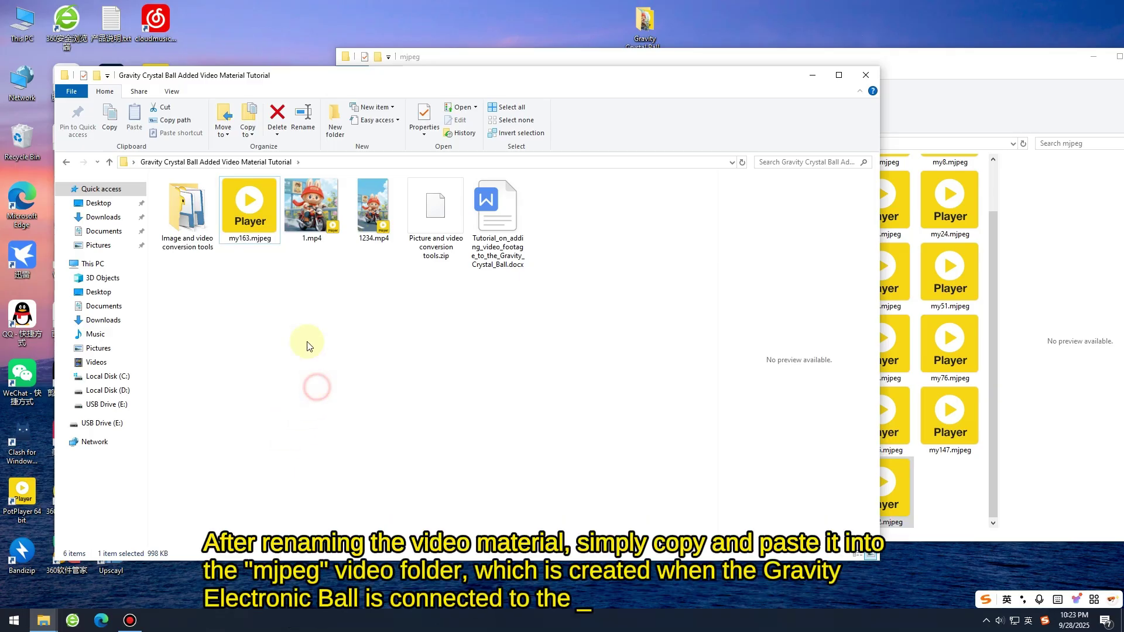
Step: Copy my163.mjpeg into the USB mjpeg folder, bringing it to 48 items
left_click(254, 205)
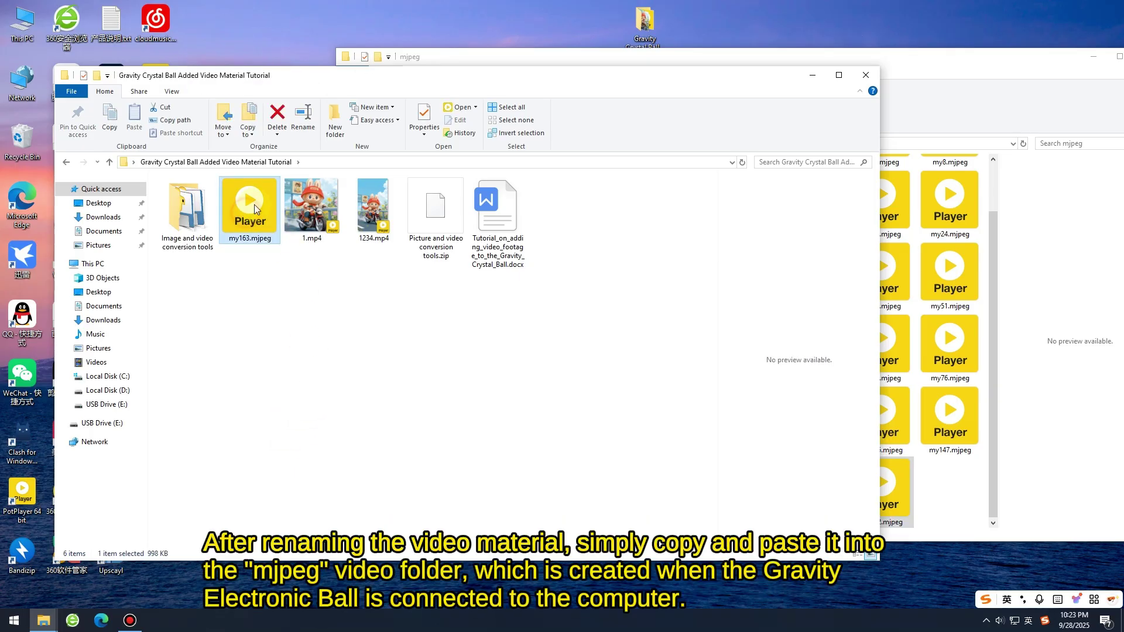
left_click(936, 56)
left_click_drag(265, 216, 881, 205)
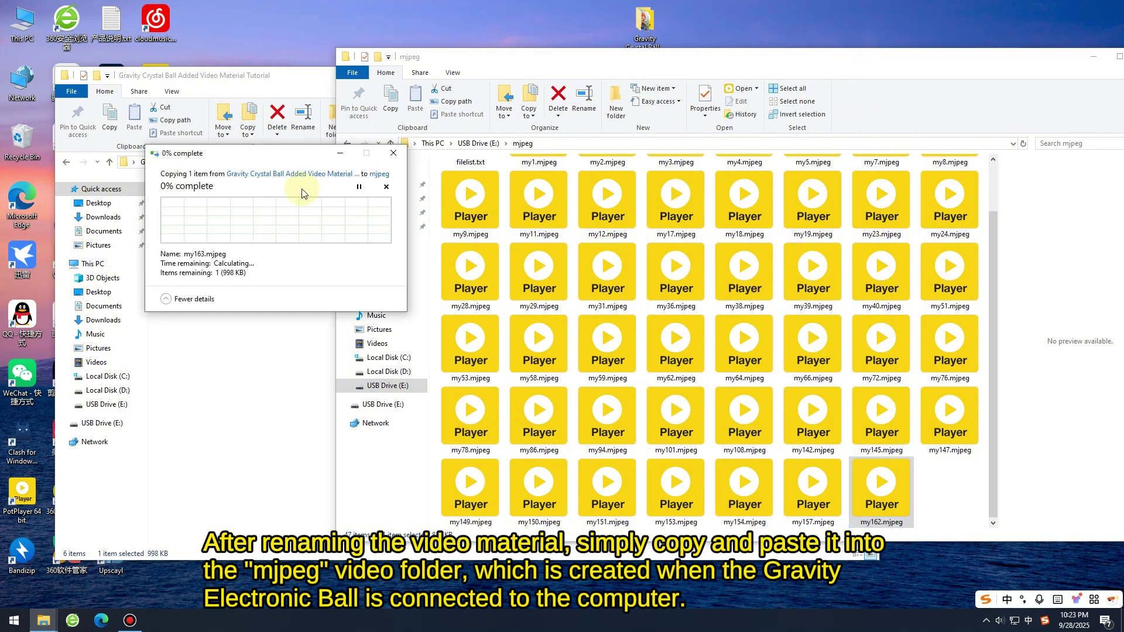
left_click_drag(286, 155, 412, 159)
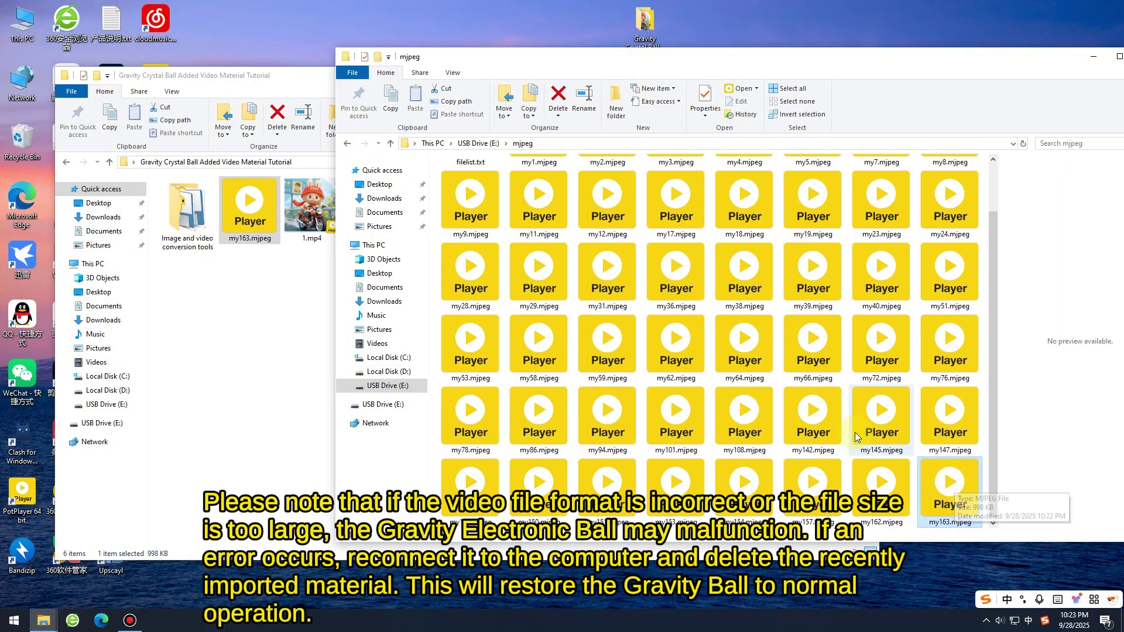
Step: Open the Image and video conversion tools folder and select Video preview tool.exe
left_click(485, 145)
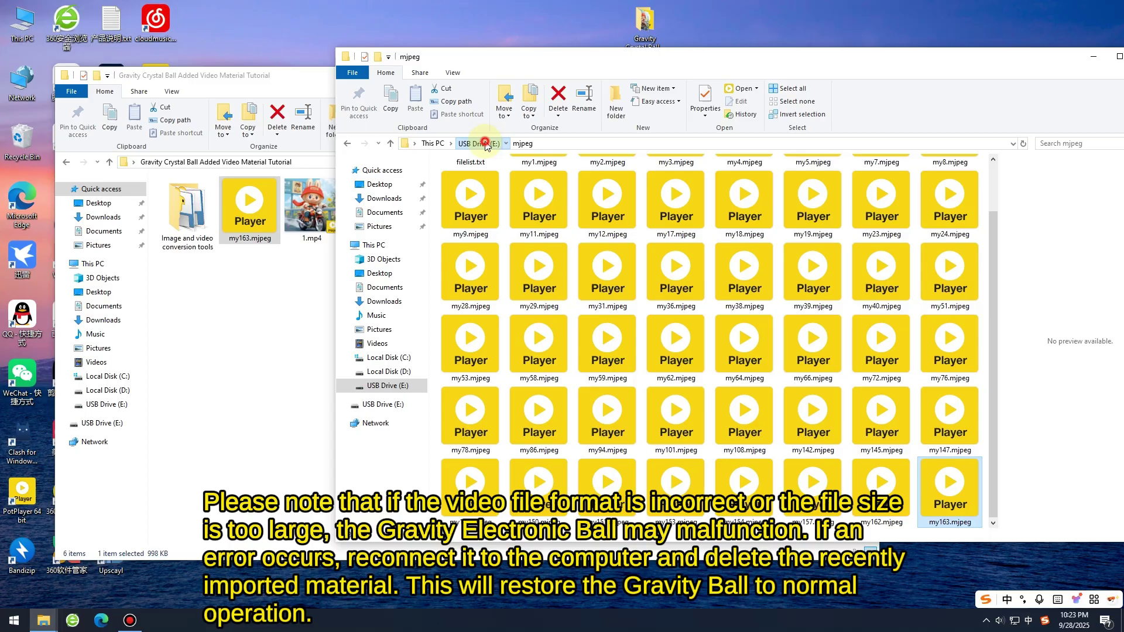
left_click(648, 326)
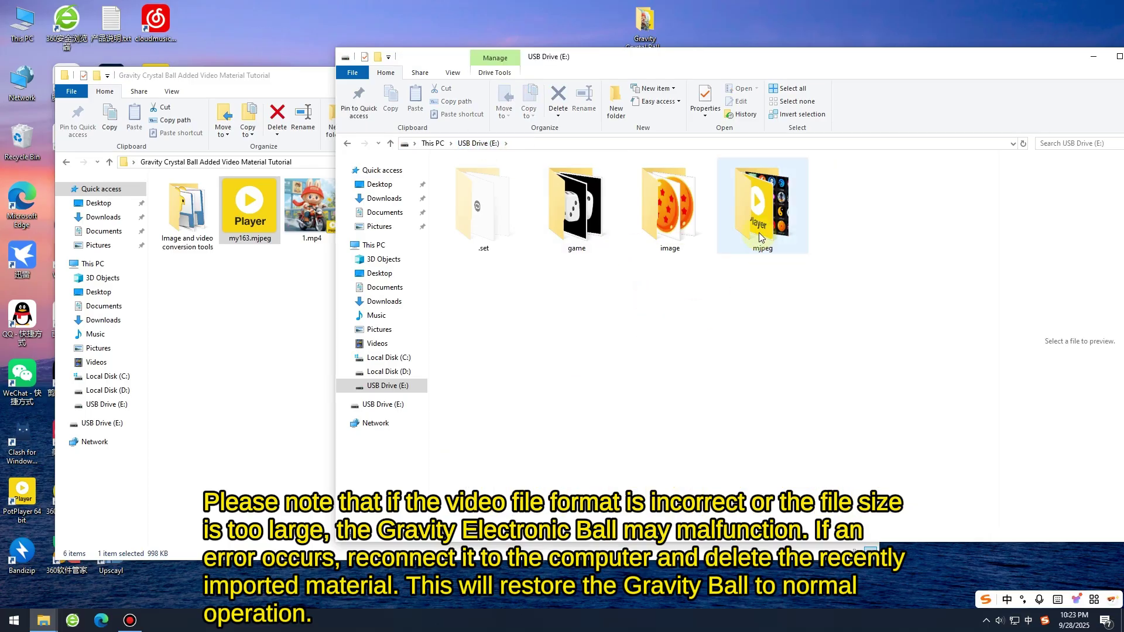
left_click(676, 316)
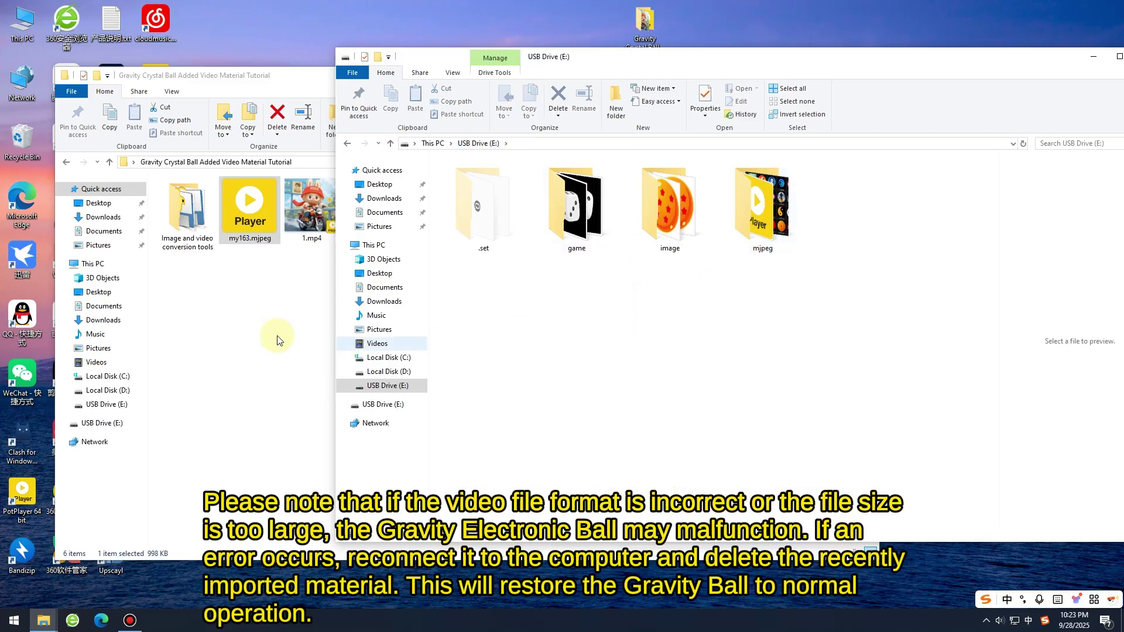
left_click(216, 324)
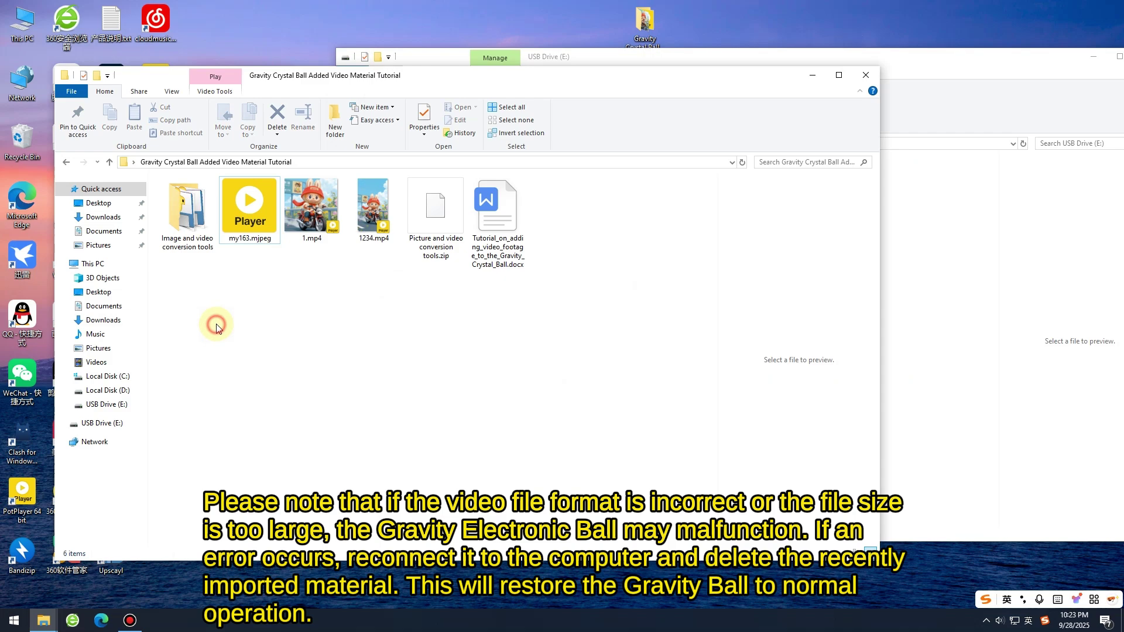
left_click(184, 209)
double_click(184, 209)
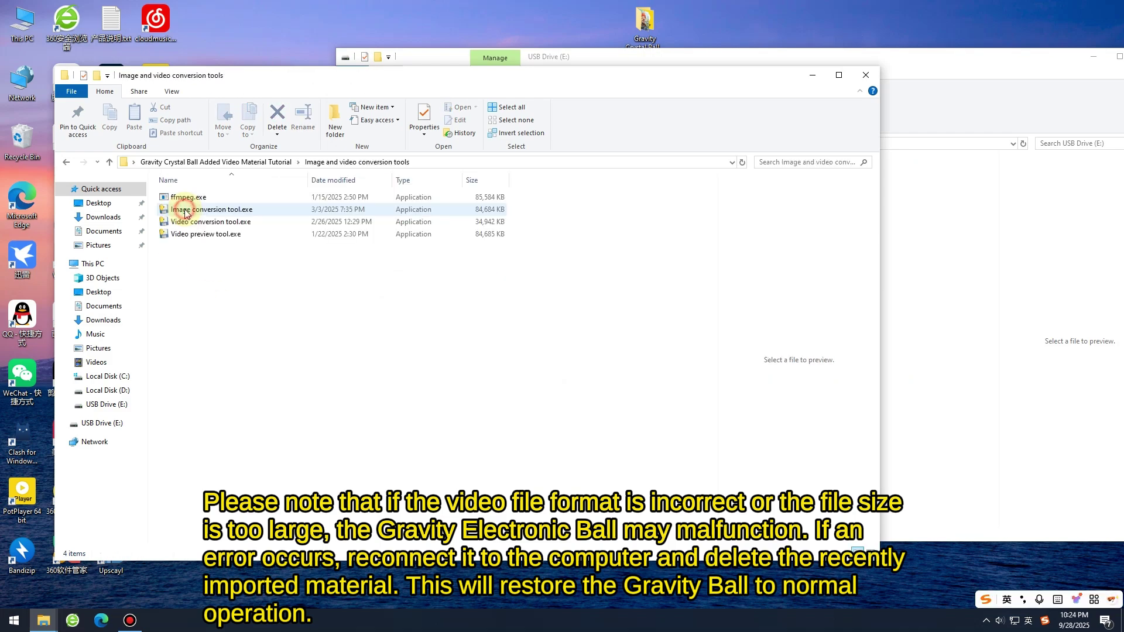
left_click(216, 236)
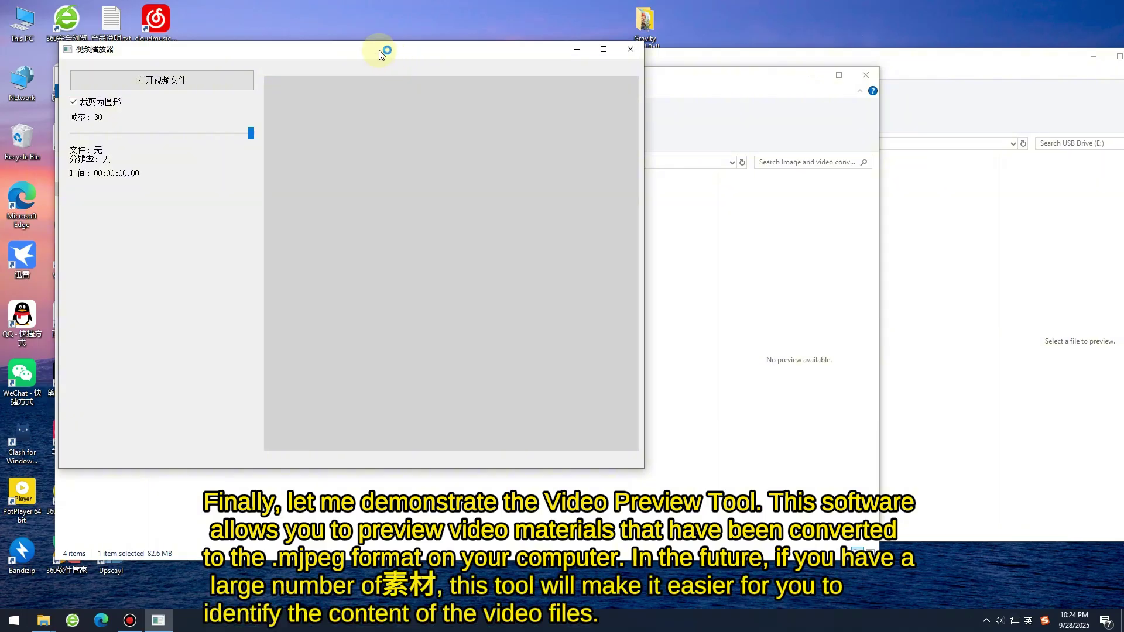
Step: Play my163.mjpeg in the Video preview tool, showing the 240x240 motorbike clip as a circle
left_click_drag(378, 51, 781, 70)
left_click(373, 74)
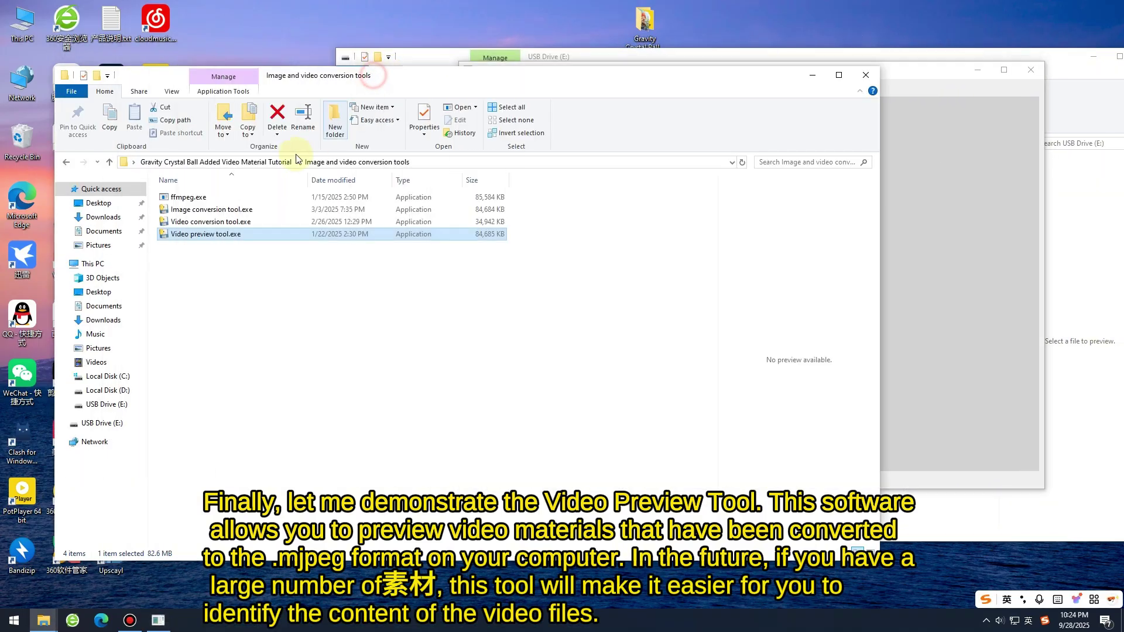
left_click(270, 163)
left_click(378, 211)
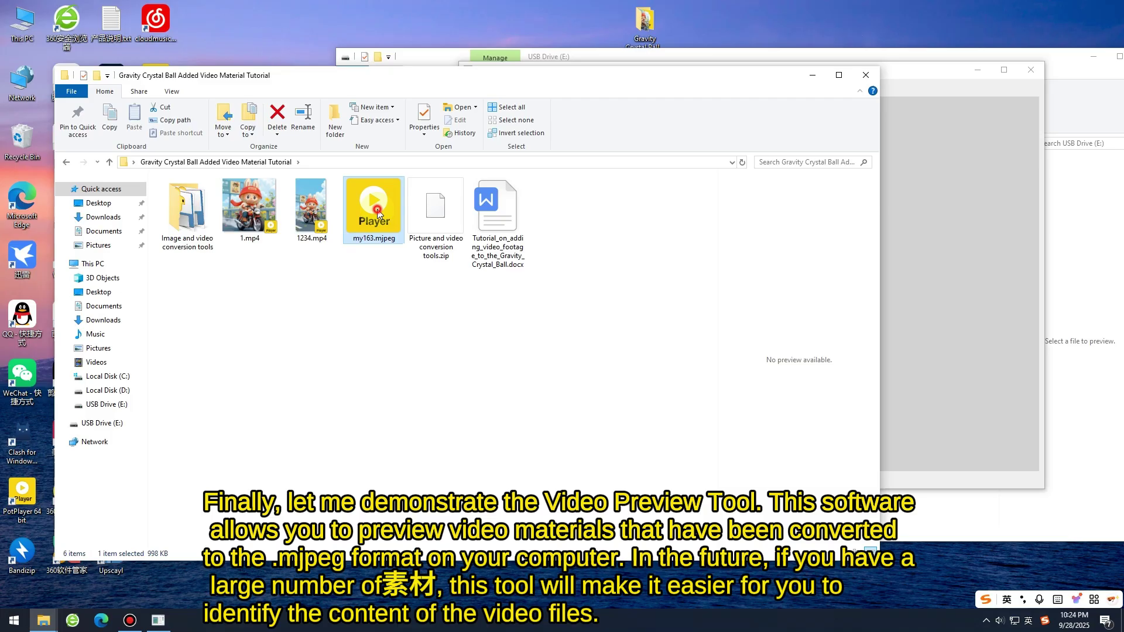
left_click_drag(377, 210, 748, 86)
left_click(673, 114)
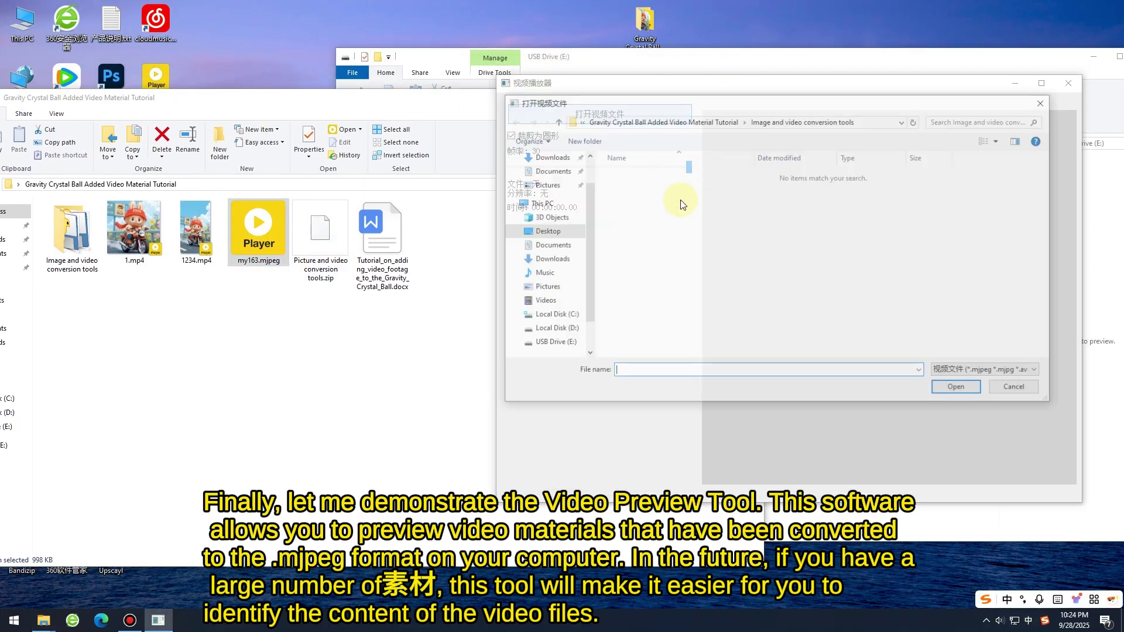
left_click(690, 121)
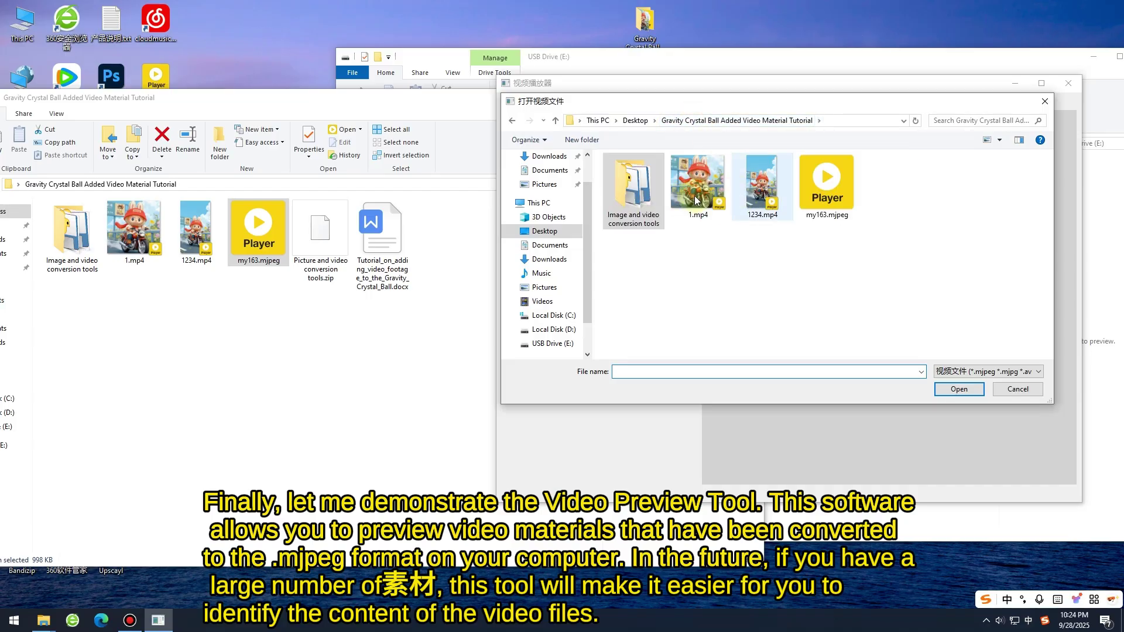
double_click(822, 187)
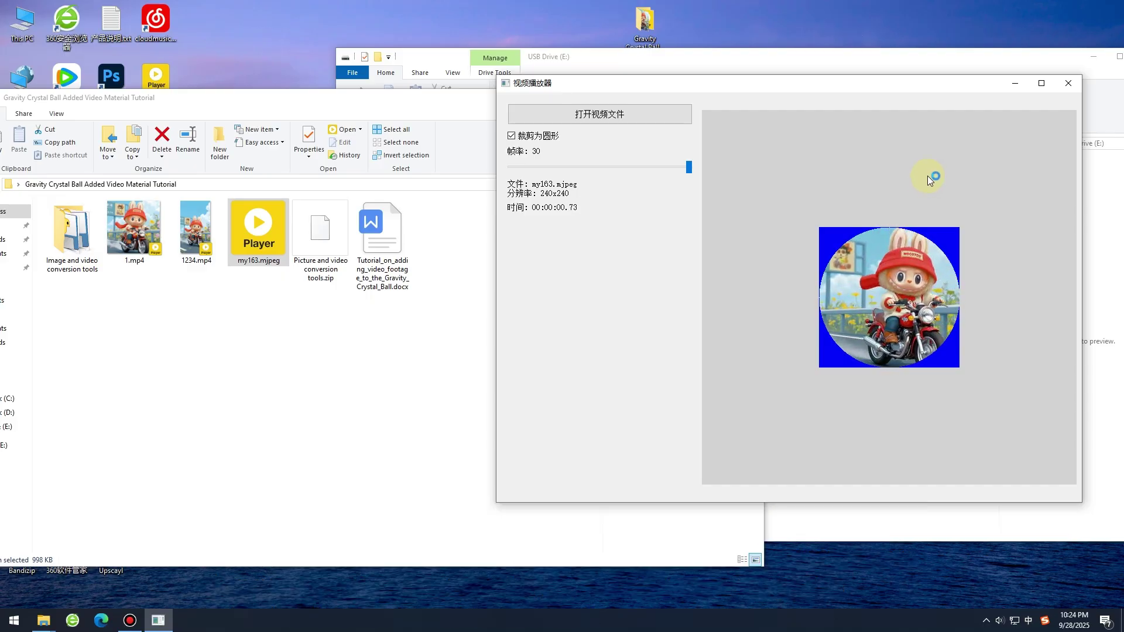
left_click_drag(934, 83, 890, 88)
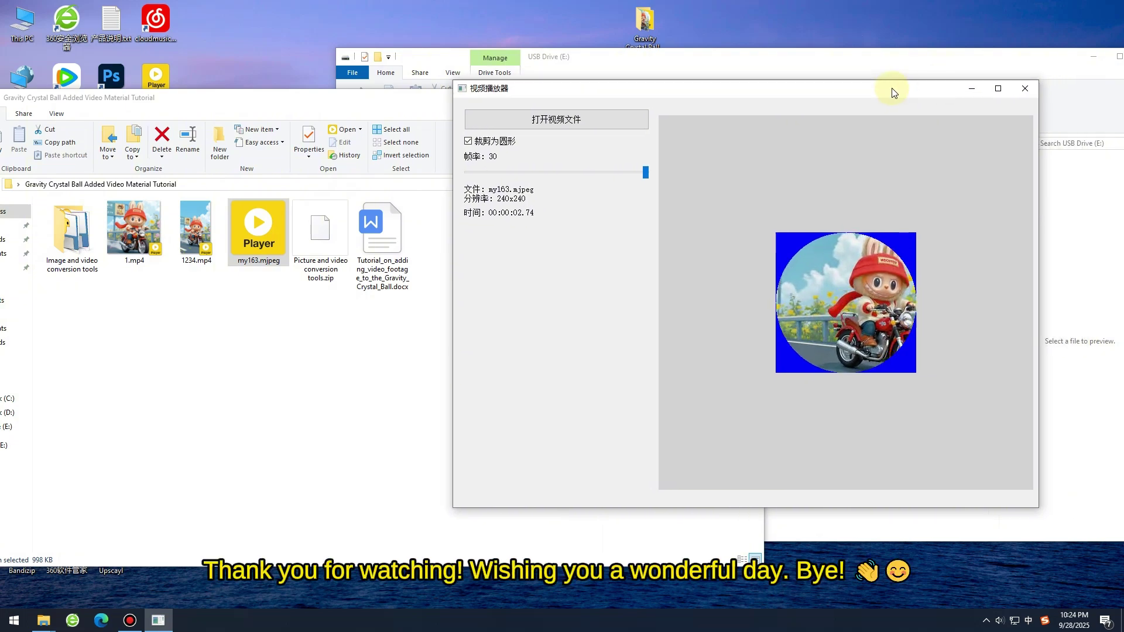